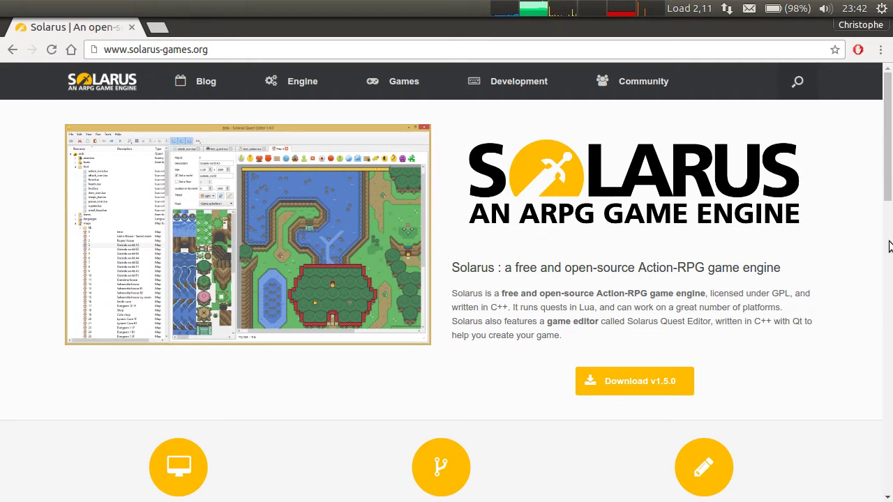
Scroll the Solarus home page and show the Development submenu listing Resource packs
{"action": "mouse_move", "coordinate": [437, 87]}
{"action": "left_click_drag", "start_coordinate": [890, 170], "coordinate": [889, 361]}
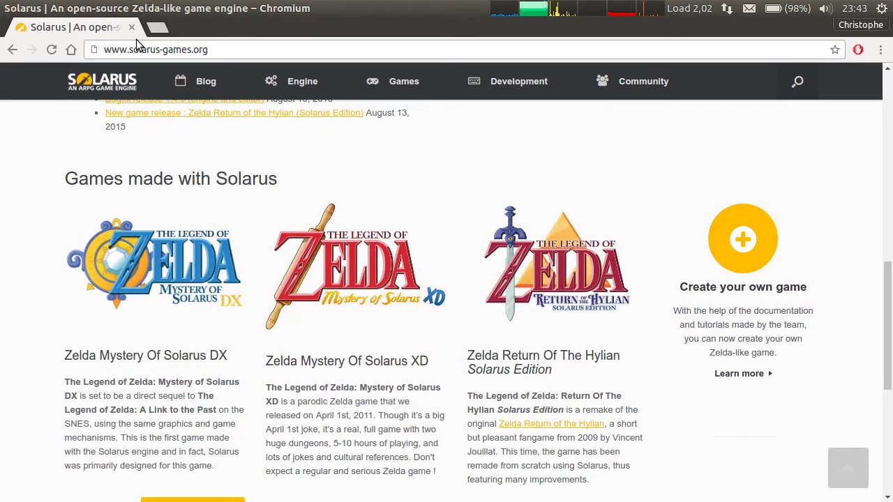
{"action": "mouse_move", "coordinate": [524, 82]}
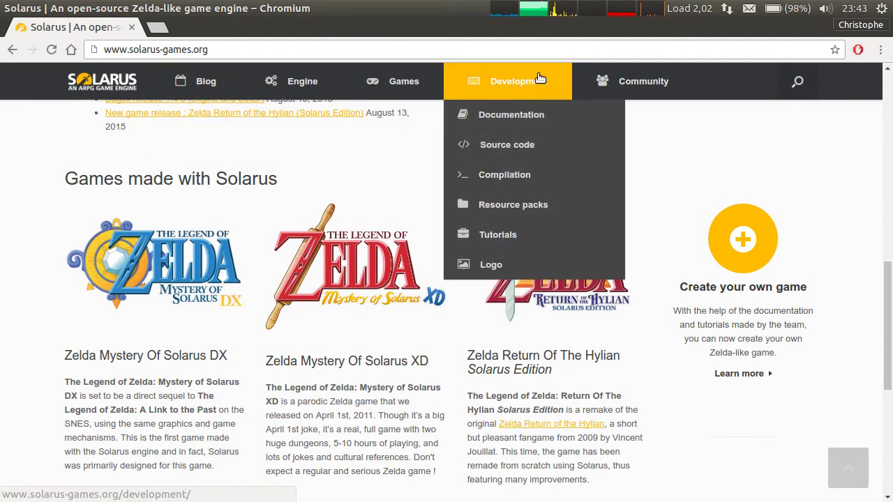
Go to the Resource packs page and follow the Zelda ALTTP pack image to GitHub
{"action": "left_click", "coordinate": [538, 206]}
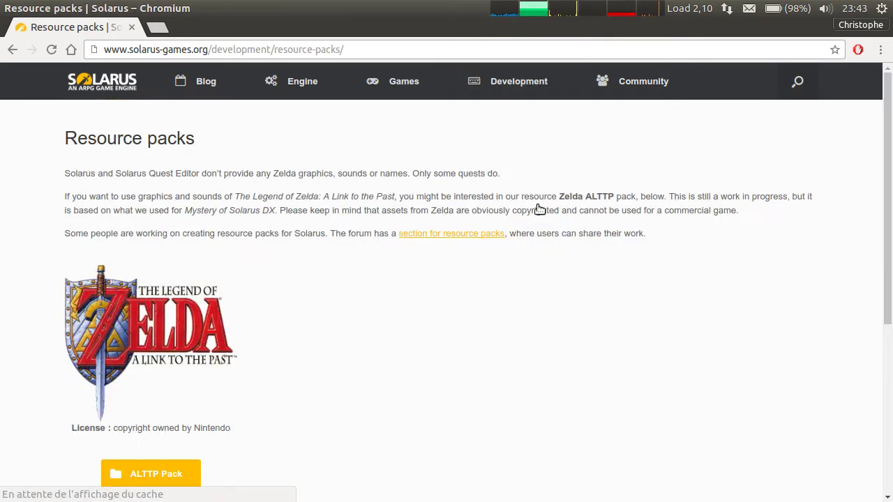
{"action": "scroll", "coordinate": [401, 282], "scroll_direction": "down", "scroll_amount": 1}
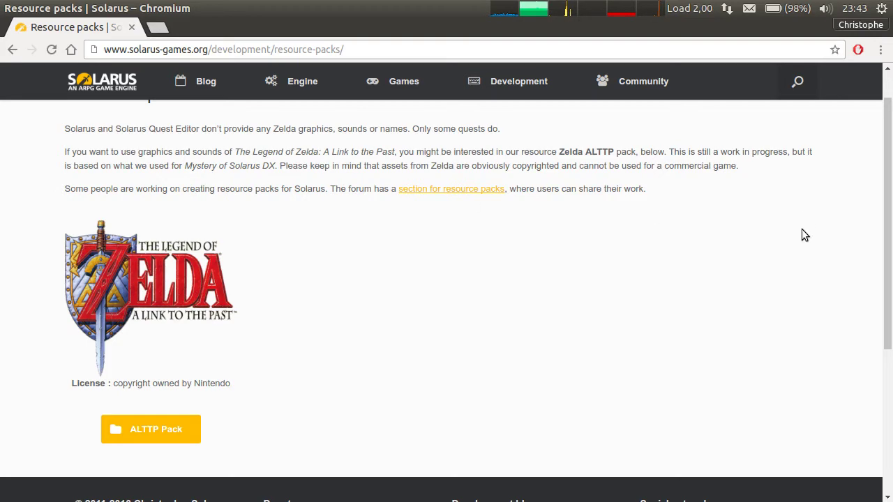
{"action": "left_click", "coordinate": [168, 310]}
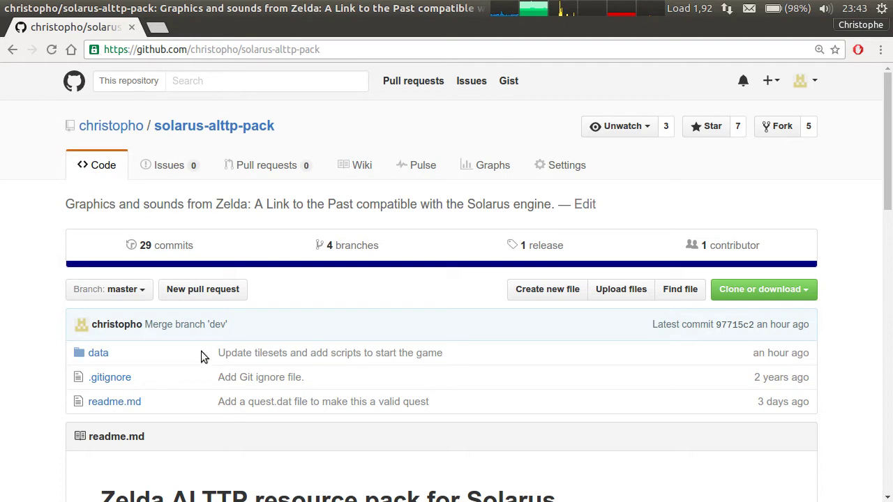
Save the repository as solarus-alttp-pack-master.zip in the tuto_solarus/en folder
{"action": "left_click", "coordinate": [768, 291]}
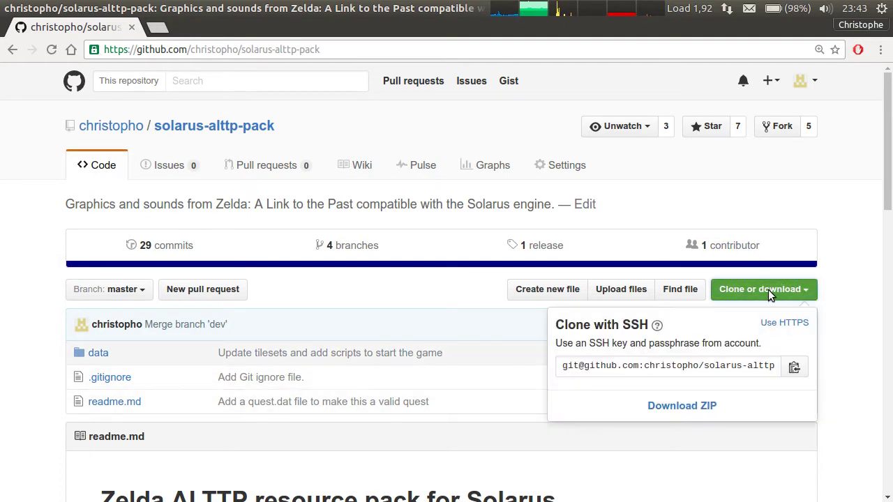
{"action": "left_click", "coordinate": [700, 399]}
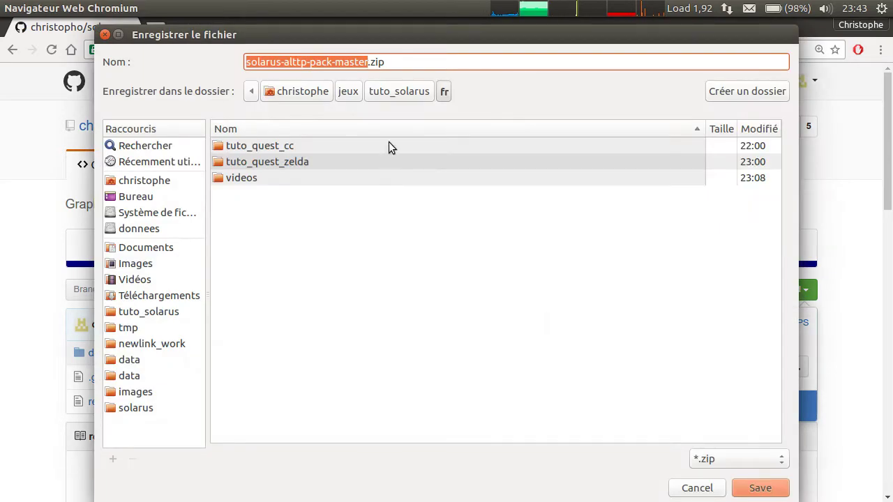
{"action": "left_click", "coordinate": [410, 93]}
{"action": "double_click", "coordinate": [241, 148]}
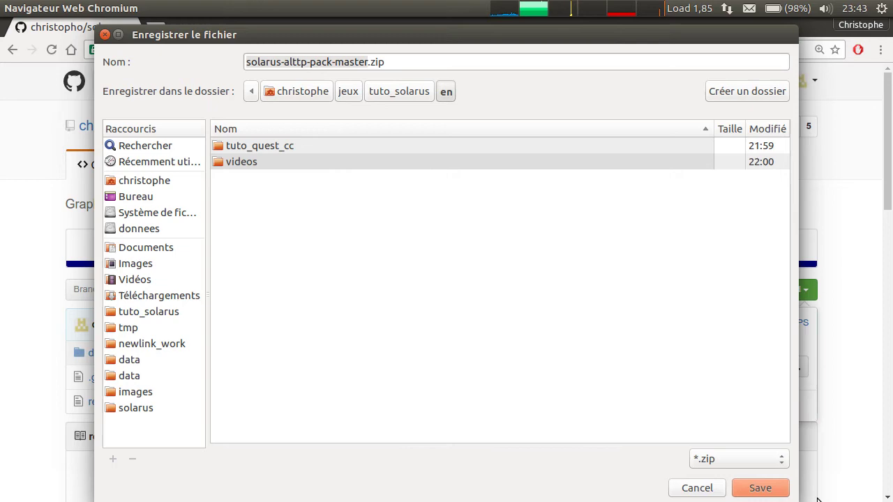
{"action": "left_click", "coordinate": [760, 488]}
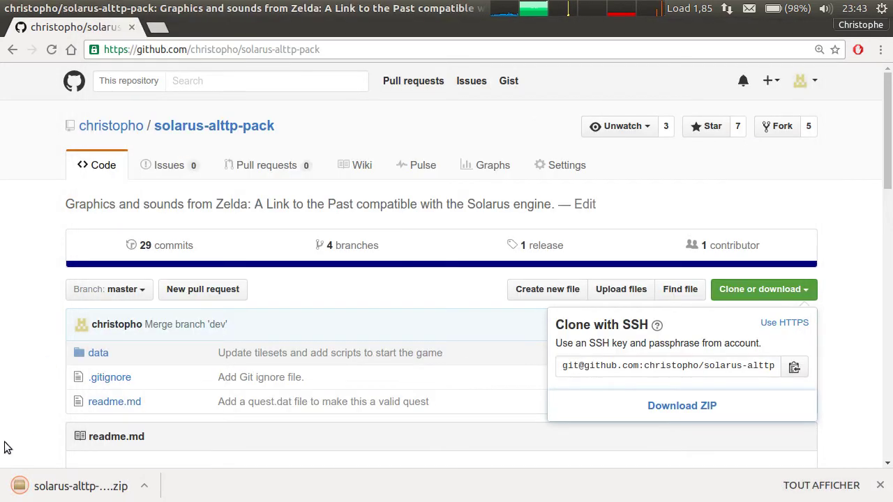
Glance at the downloaded ZIP, then open tuto_solarus/en in Files and resize the window
{"action": "left_click", "coordinate": [133, 486]}
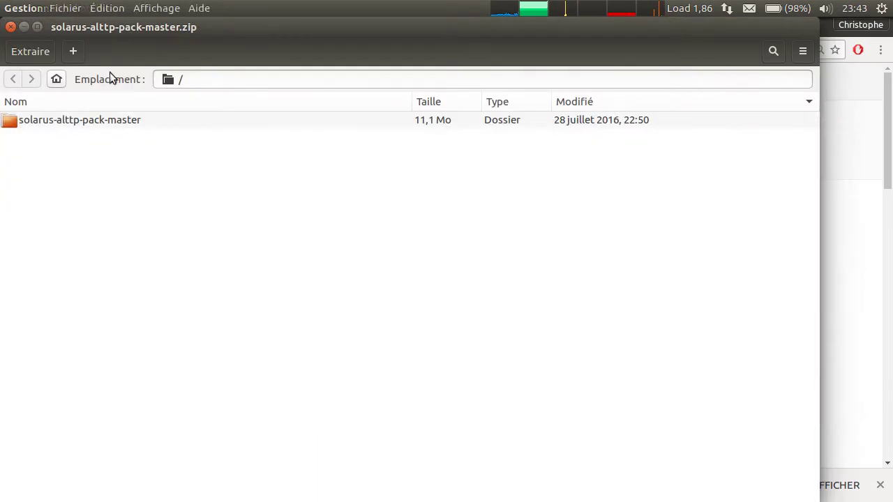
{"action": "left_click", "coordinate": [12, 28]}
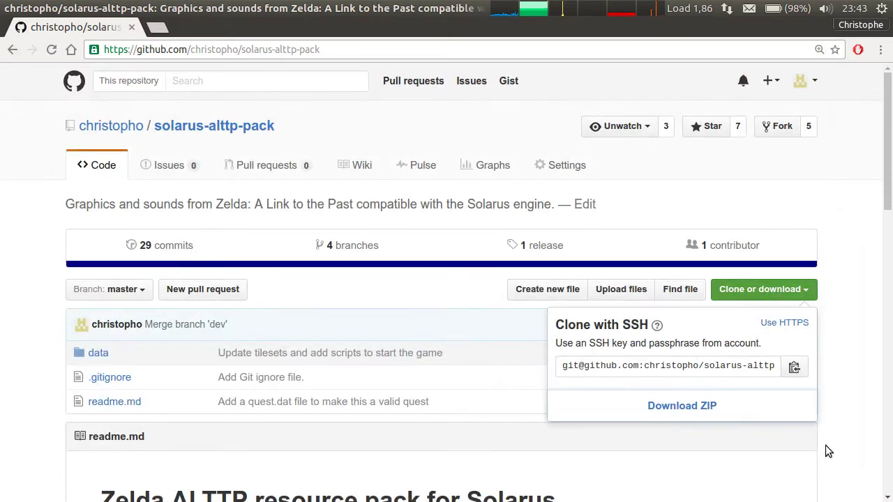
{"action": "mouse_move", "coordinate": [327, 6]}
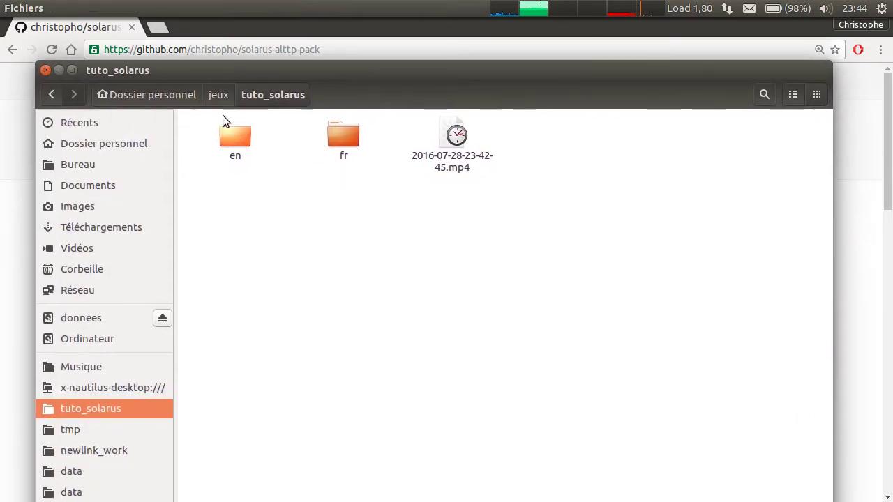
{"action": "double_click", "coordinate": [224, 126]}
{"action": "left_click_drag", "start_coordinate": [368, 194], "coordinate": [528, 231], "text": "alt"}
{"action": "middle_click_drag", "start_coordinate": [792, 487], "coordinate": [753, 399], "text": "alt"}
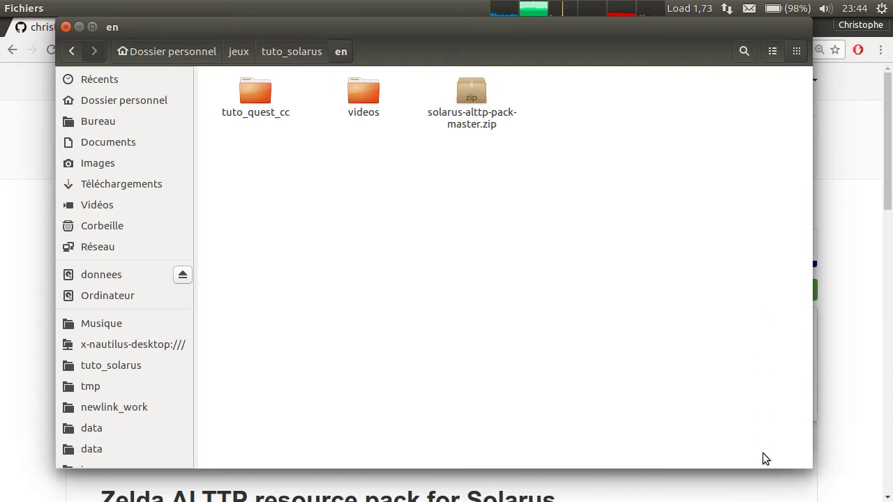
{"action": "middle_click_drag", "start_coordinate": [761, 458], "coordinate": [793, 470], "text": "alt"}
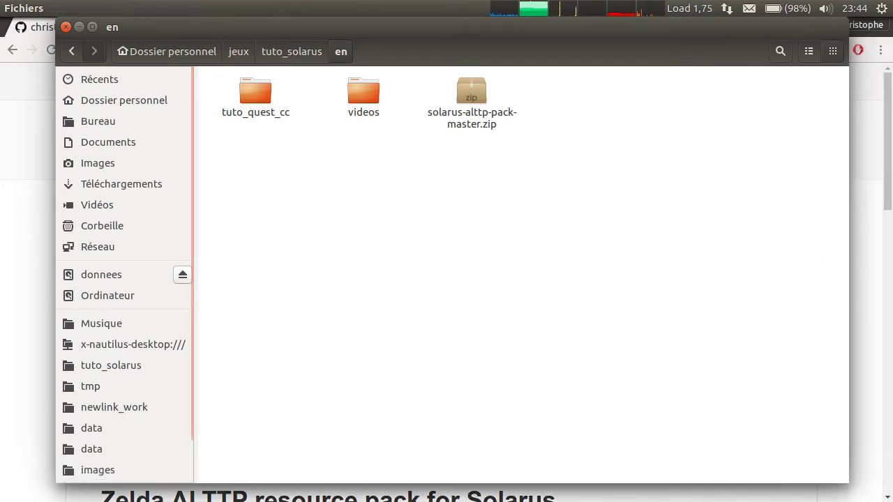
Minimise Chrome and extract solarus-alttp-pack-master.zip into the en folder with Extraire ici
{"action": "left_click", "coordinate": [26, 102]}
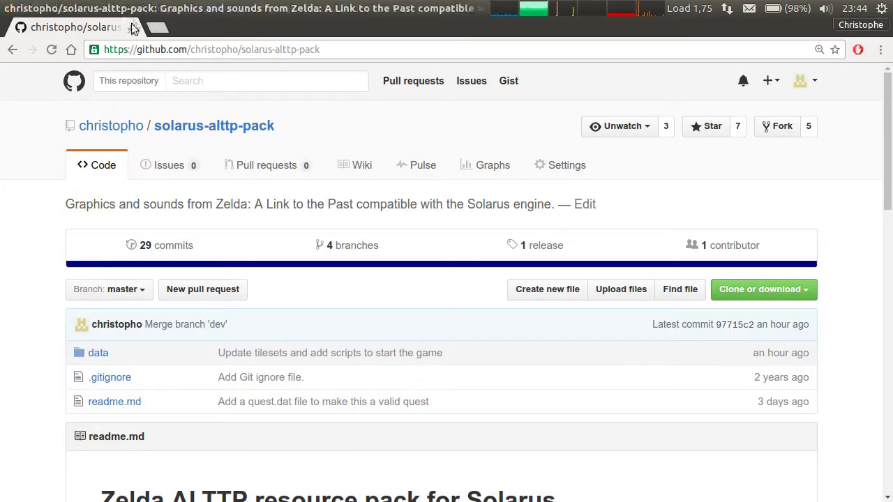
{"action": "left_click", "coordinate": [23, 8]}
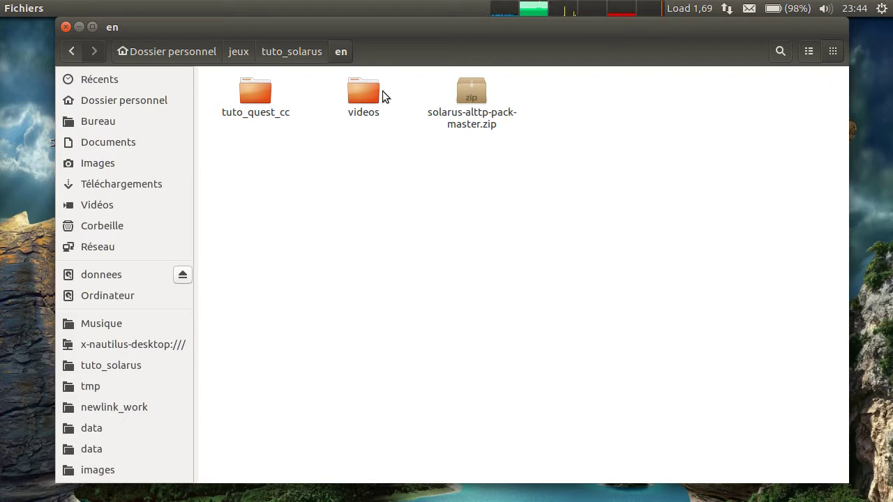
{"action": "left_click_drag", "start_coordinate": [272, 27], "coordinate": [335, 253]}
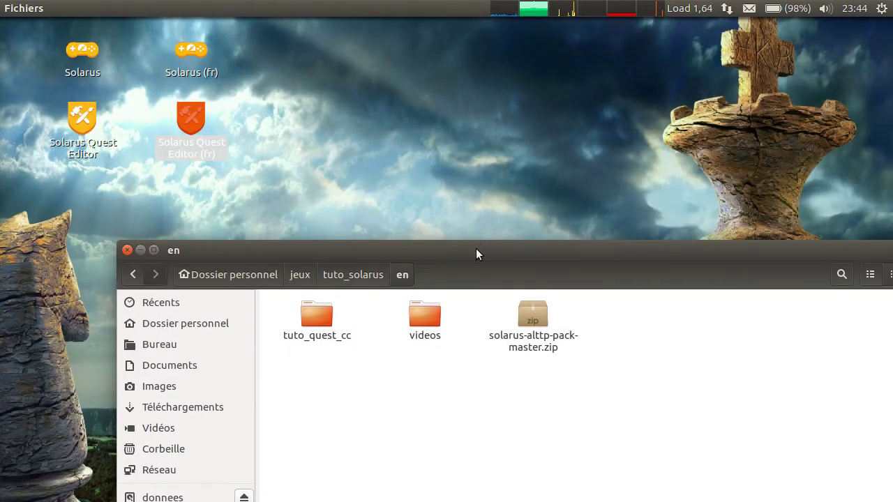
{"action": "left_click_drag", "start_coordinate": [476, 248], "coordinate": [441, 26]}
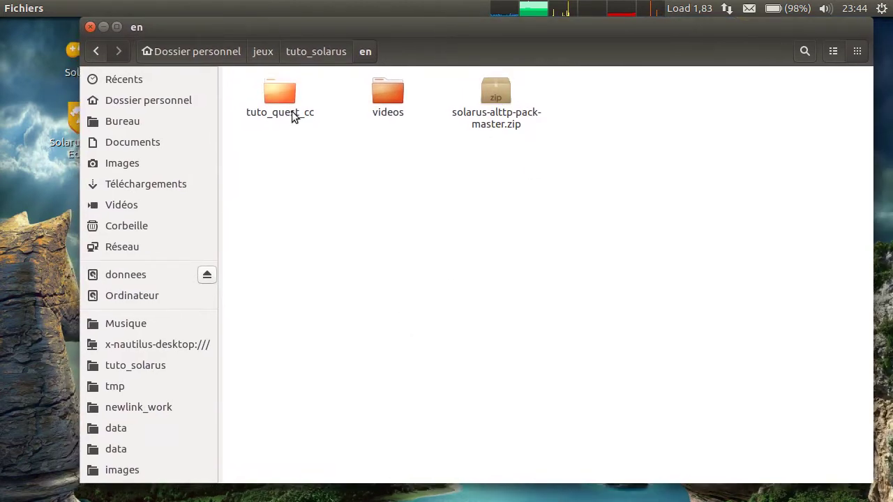
{"action": "right_click", "coordinate": [495, 117]}
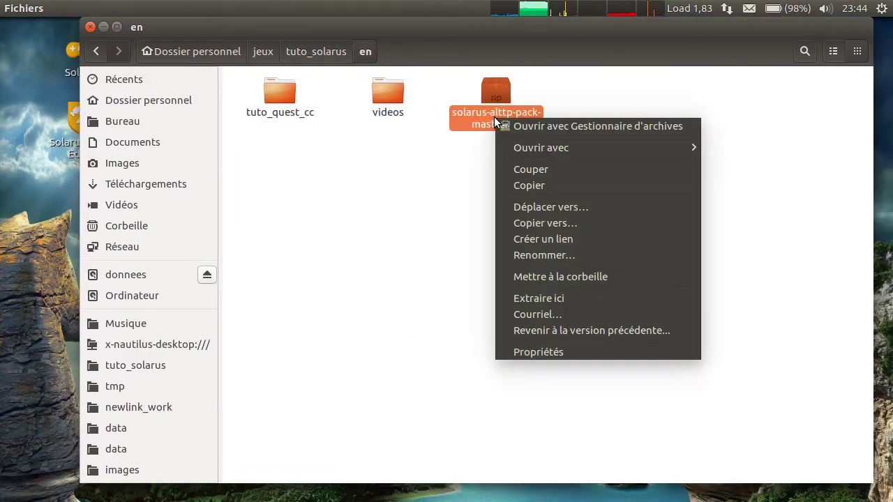
{"action": "left_click", "coordinate": [570, 297]}
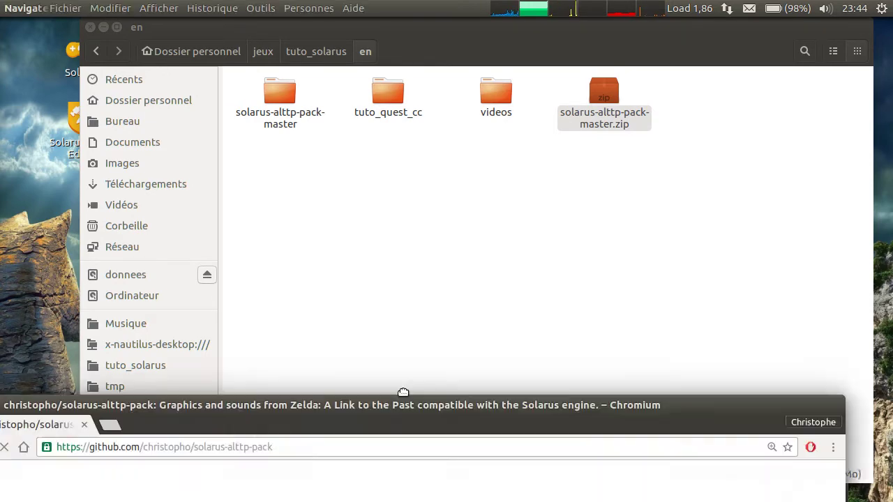
{"action": "scroll", "coordinate": [502, 328], "scroll_direction": "down", "scroll_amount": 3}
{"action": "scroll", "coordinate": [502, 328], "scroll_direction": "down", "scroll_amount": 5}
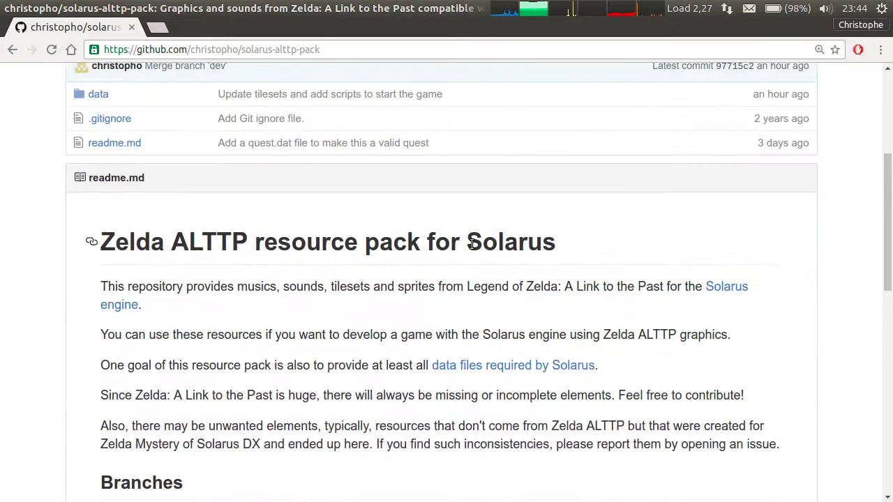
{"action": "scroll", "coordinate": [489, 137], "scroll_direction": "down", "scroll_amount": 3}
{"action": "scroll", "coordinate": [489, 137], "scroll_direction": "down", "scroll_amount": 1}
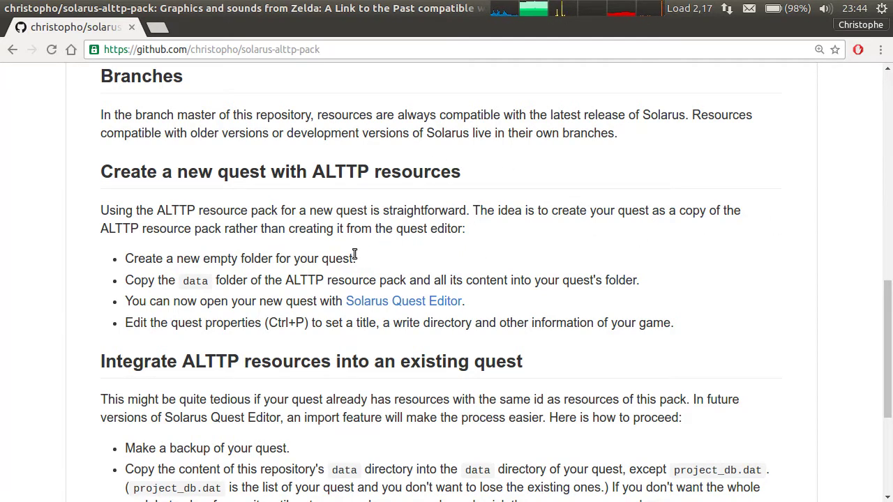
{"action": "left_click_drag", "start_coordinate": [361, 263], "coordinate": [636, 236]}
{"action": "left_click", "coordinate": [279, 241]}
{"action": "key", "text": "alt+Tab"}
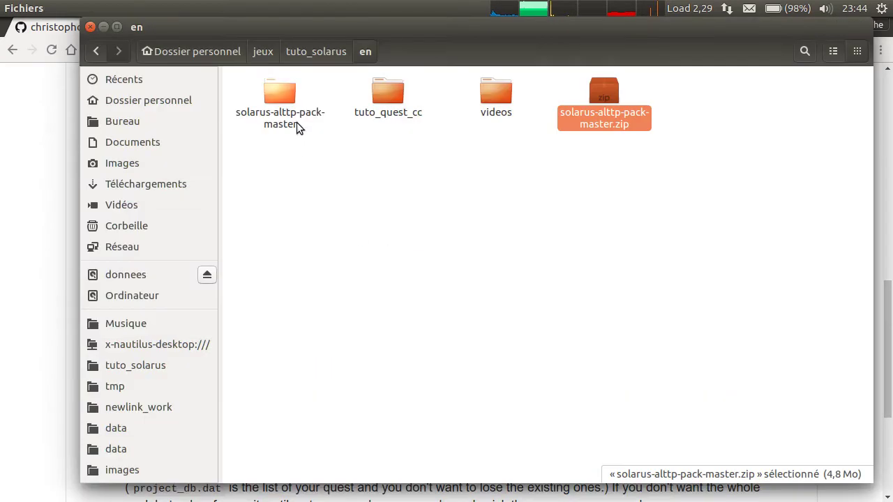
Create a new folder named tuto_quest_zelda in the en folder
{"action": "right_click", "coordinate": [349, 181]}
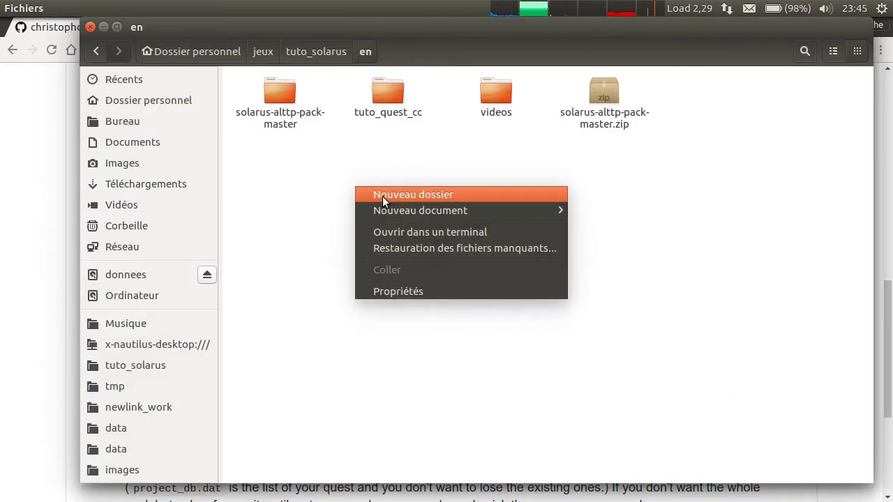
{"action": "left_click", "coordinate": [382, 196]}
{"action": "type", "text": "tuto"}
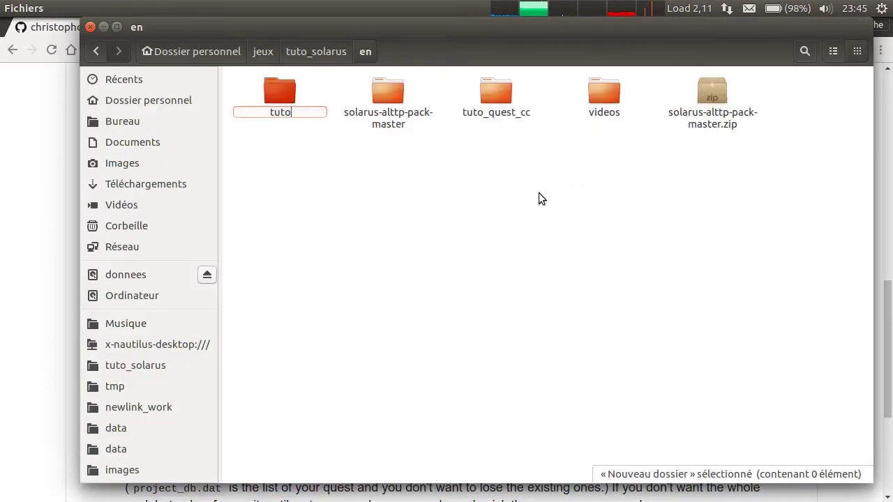
{"action": "type", "text": "_quest_zelda"}
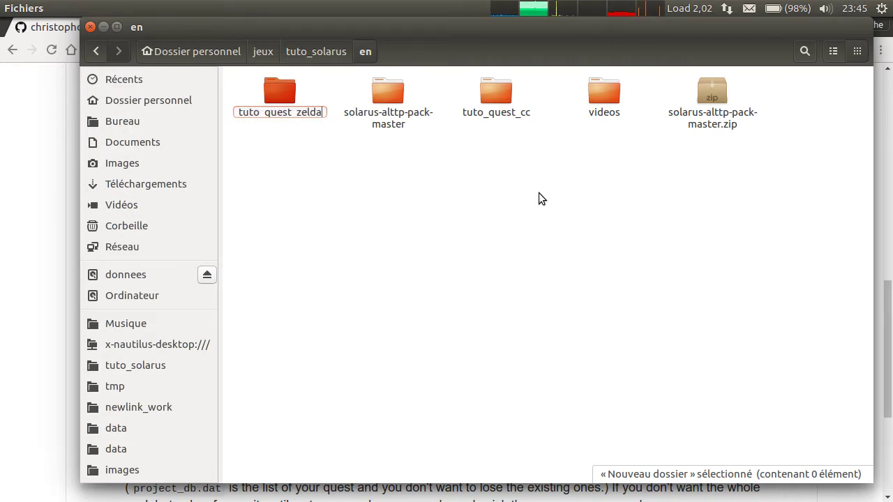
{"action": "key", "text": "Return"}
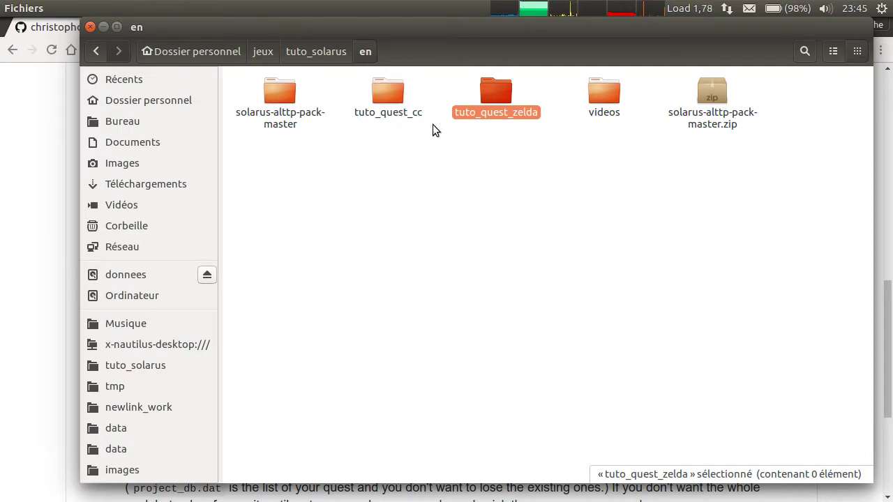
Paste the pack's data folder into tuto_quest_zelda
{"action": "left_click", "coordinate": [319, 190]}
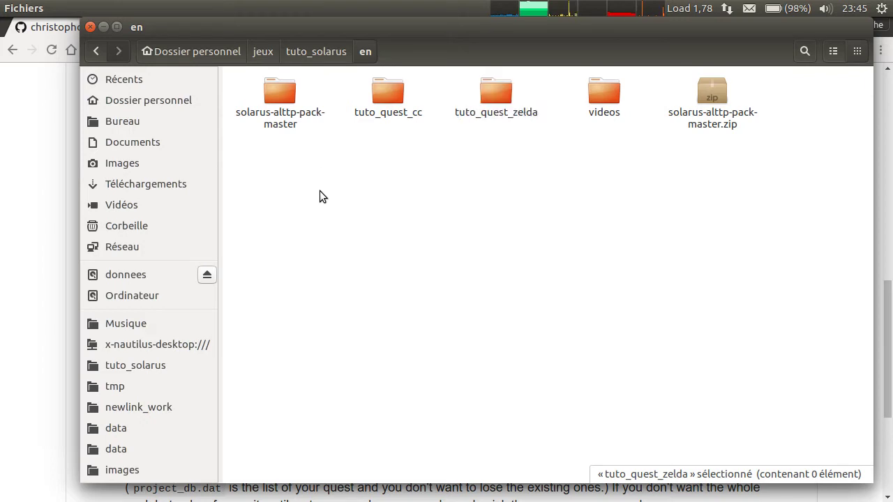
{"action": "double_click", "coordinate": [277, 112]}
{"action": "left_click", "coordinate": [279, 94]}
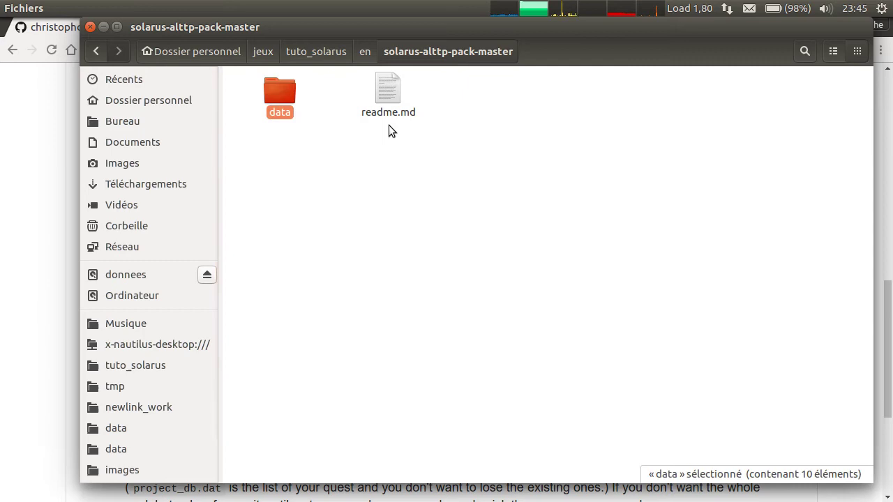
{"action": "left_click", "coordinate": [363, 51]}
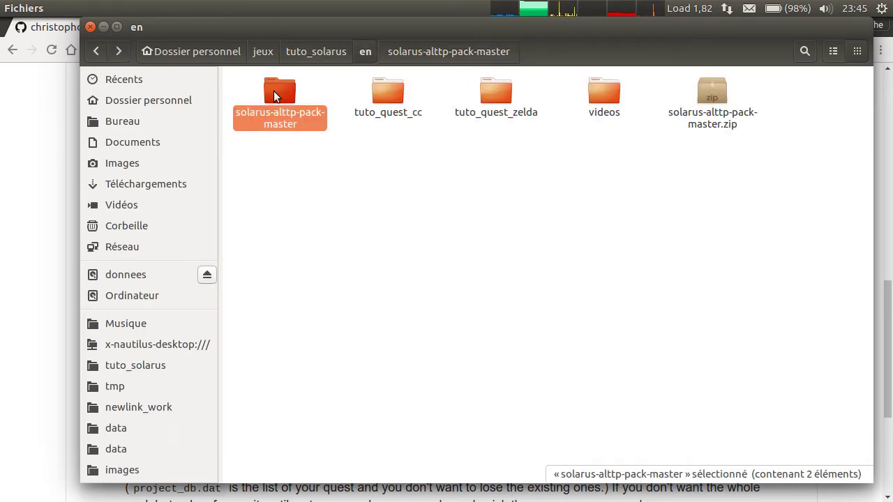
{"action": "left_click", "coordinate": [494, 100]}
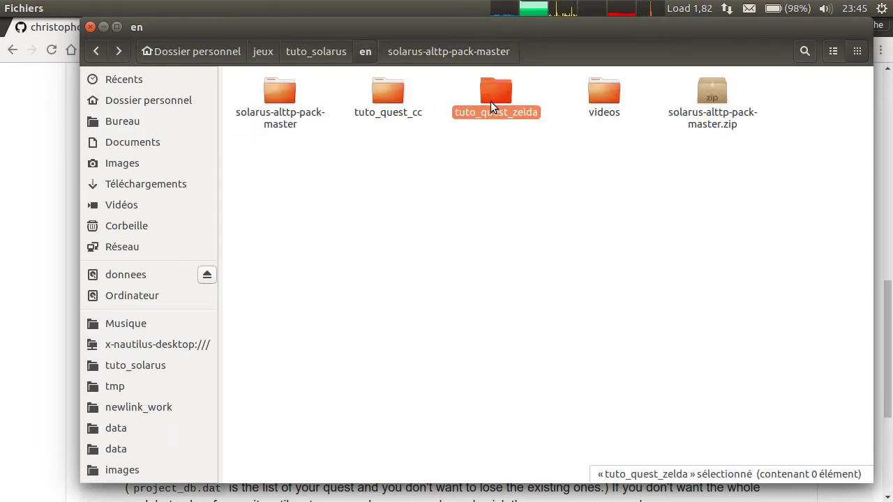
{"action": "double_click", "coordinate": [490, 101]}
{"action": "key", "text": "ctrl+v"}
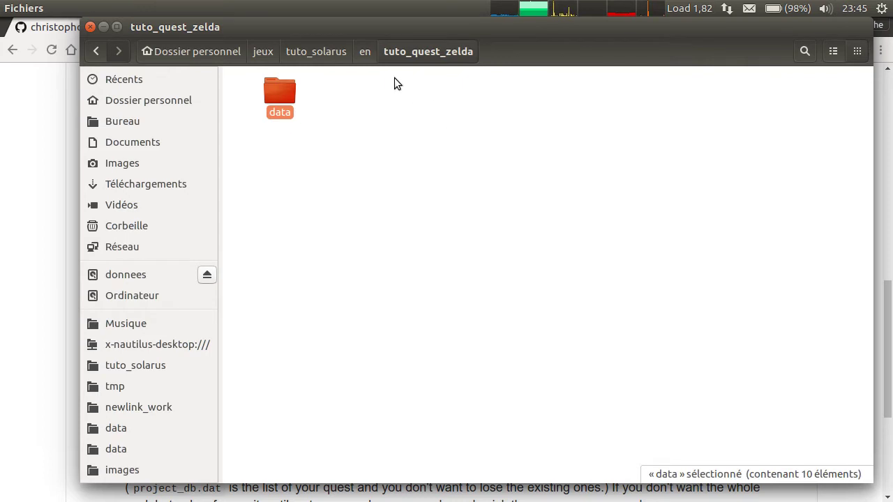
Delete the solarus-alttp-pack-master folder and its ZIP from en
{"action": "left_click", "coordinate": [367, 56]}
{"action": "left_click", "coordinate": [279, 105]}
{"action": "left_click", "coordinate": [699, 118], "text": "ctrl"}
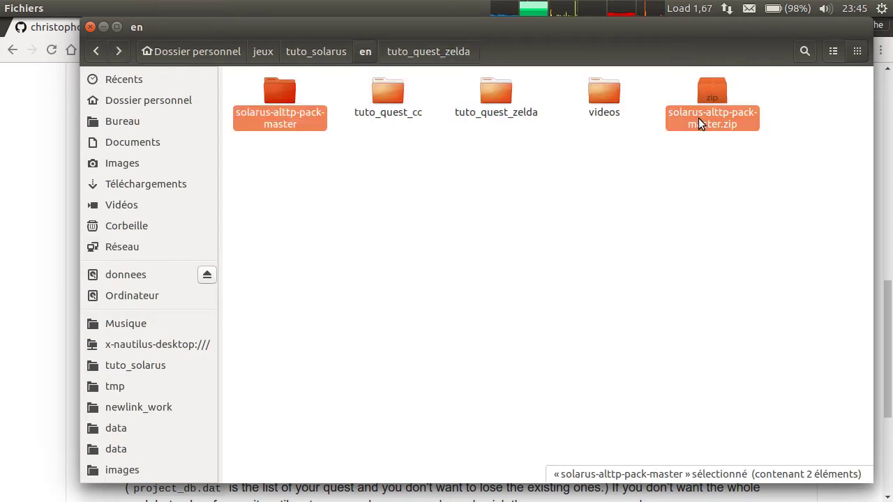
{"action": "key", "text": "Delete"}
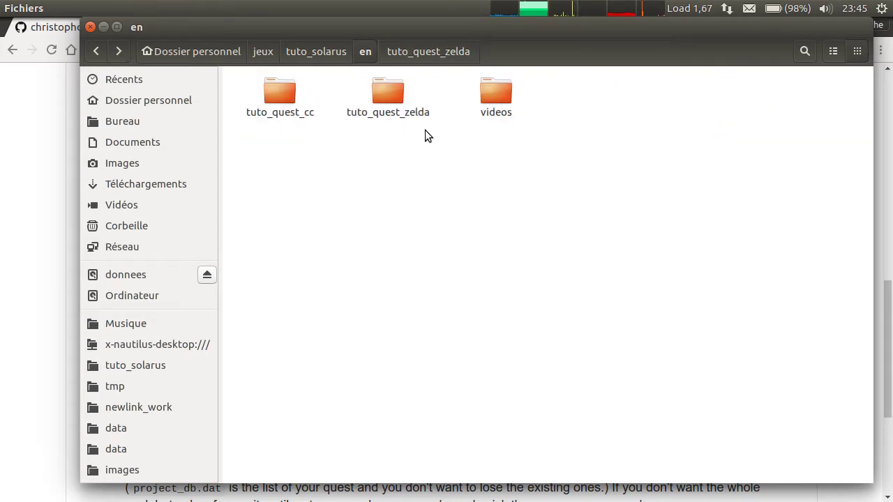
Close Files and the browser, launch Solarus Quest Editor, and open its File menu
{"action": "left_click", "coordinate": [90, 27]}
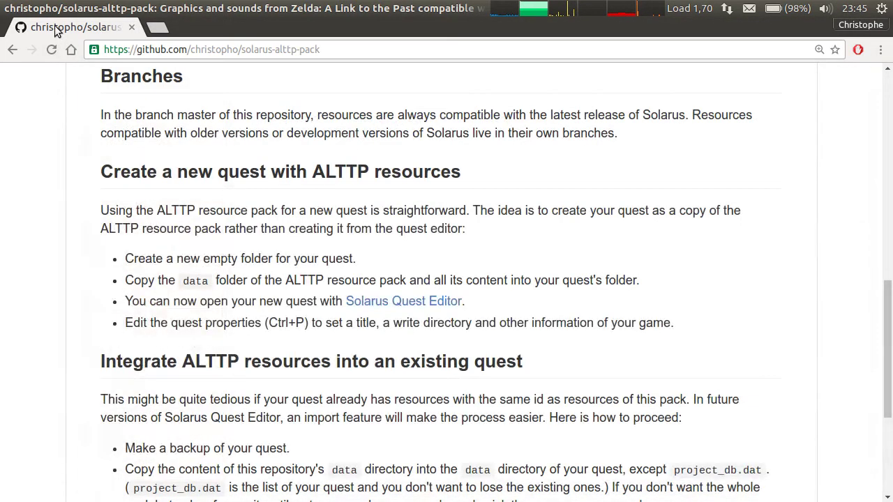
{"action": "left_click", "coordinate": [132, 28]}
{"action": "left_click", "coordinate": [71, 147]}
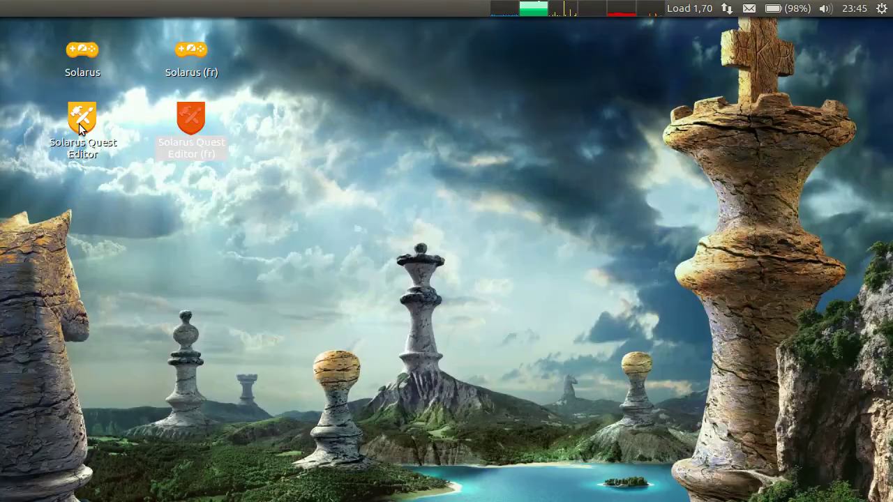
{"action": "double_click", "coordinate": [69, 122]}
{"action": "left_click", "coordinate": [57, 8]}
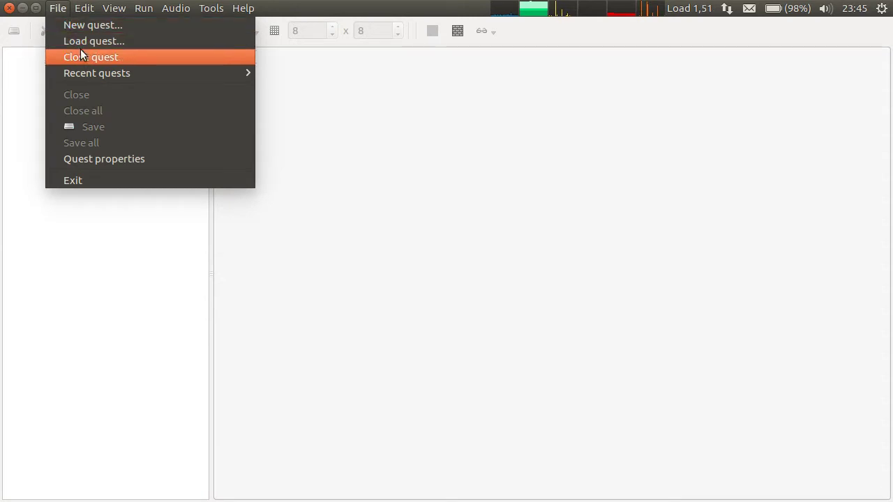
Load the quest from jeux/tuto_solarus/en/tuto_quest_zelda
{"action": "left_click", "coordinate": [116, 42]}
{"action": "double_click", "coordinate": [333, 319]}
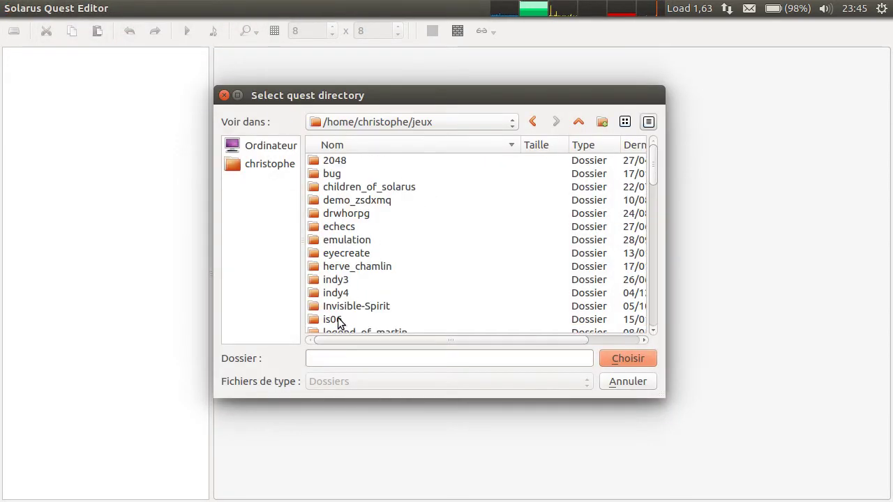
{"action": "scroll", "coordinate": [388, 253], "scroll_direction": "down", "scroll_amount": 3}
{"action": "scroll", "coordinate": [389, 253], "scroll_direction": "down", "scroll_amount": 2}
{"action": "scroll", "coordinate": [379, 291], "scroll_direction": "down", "scroll_amount": 2}
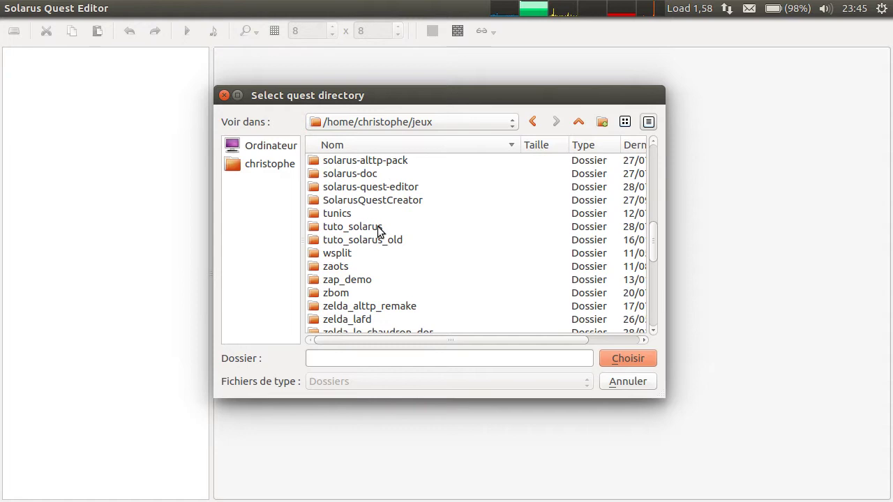
{"action": "double_click", "coordinate": [379, 228]}
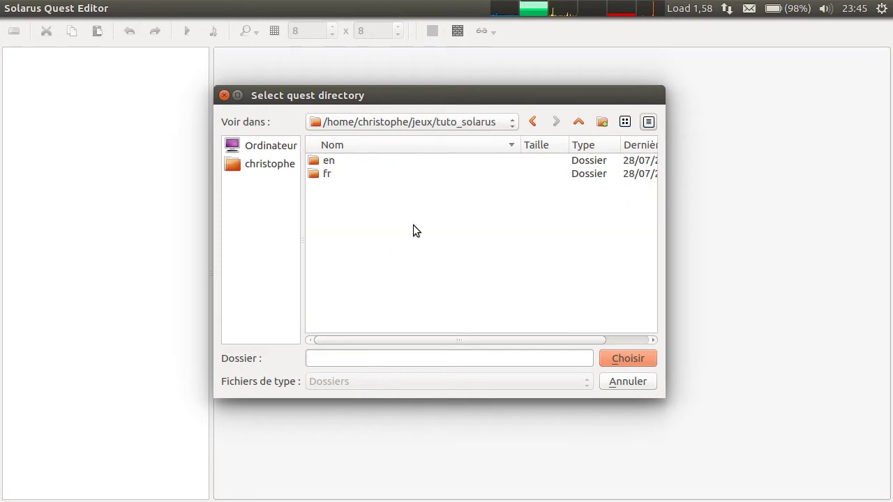
{"action": "double_click", "coordinate": [330, 161]}
{"action": "left_click", "coordinate": [367, 175]}
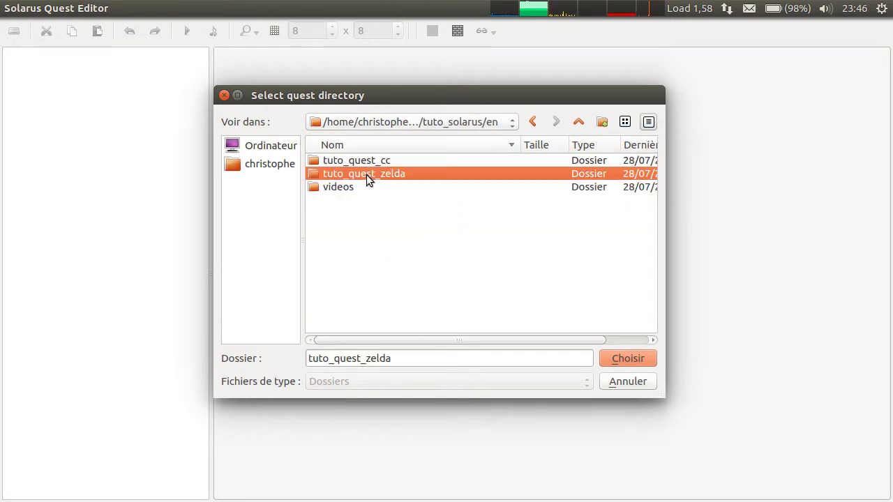
{"action": "left_click", "coordinate": [628, 358]}
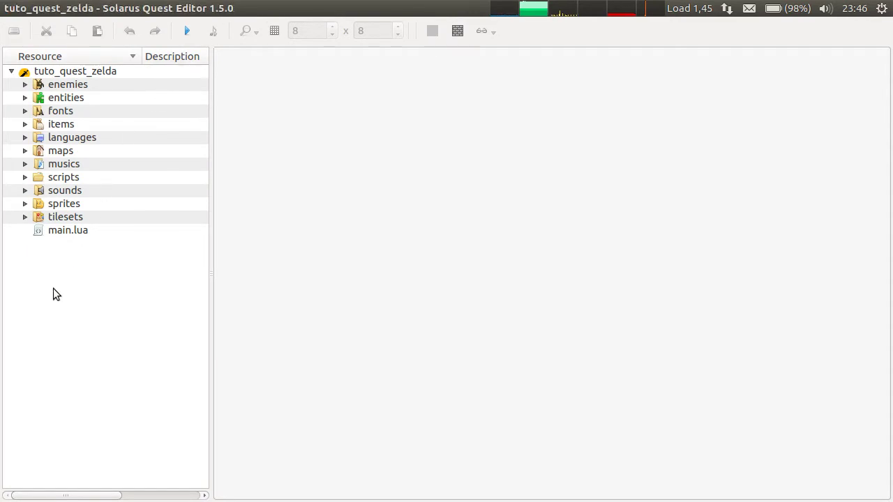
Test-run the quest, close the game, and inspect the missing write directory error
{"action": "left_click", "coordinate": [186, 32]}
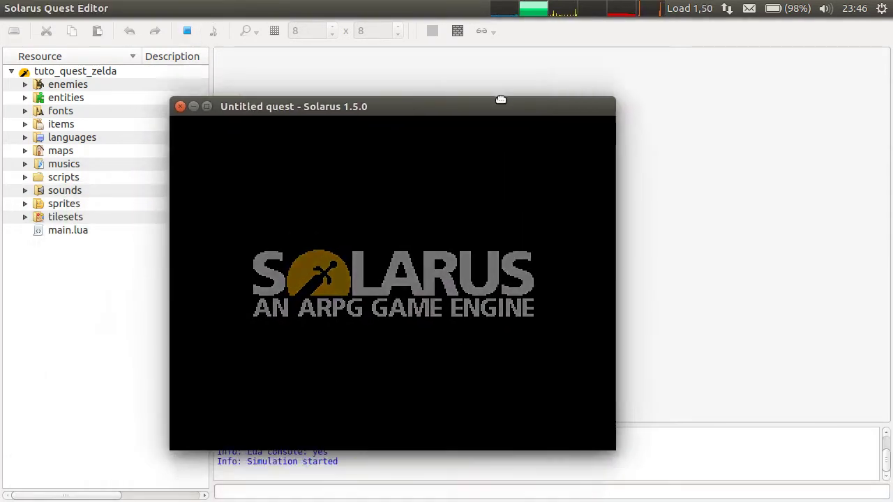
{"action": "left_click_drag", "start_coordinate": [501, 95], "coordinate": [576, 61]}
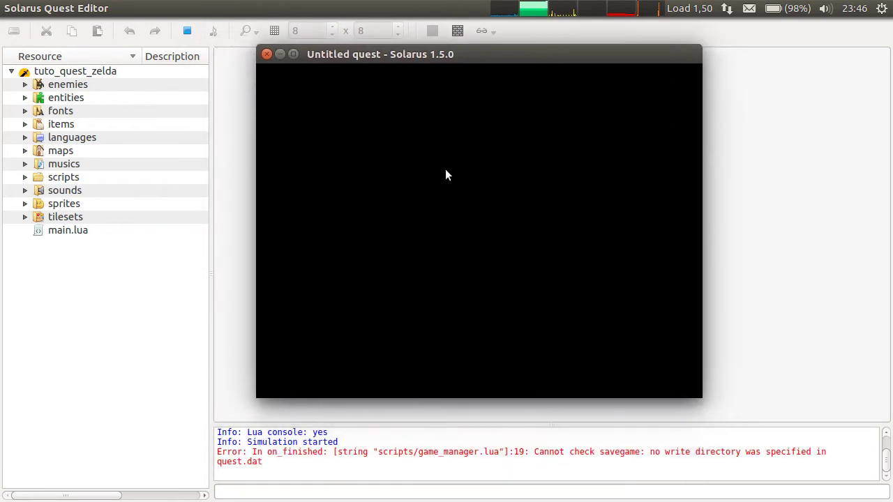
{"action": "left_click", "coordinate": [264, 58]}
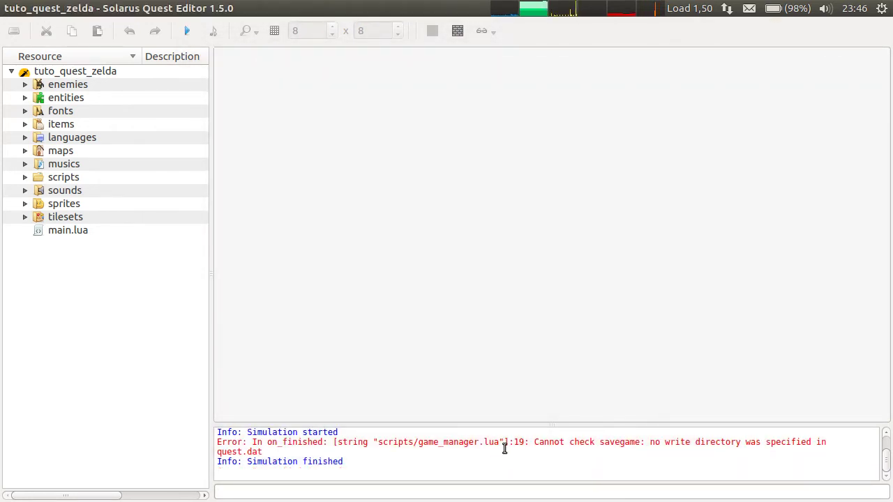
{"action": "triple_click", "coordinate": [500, 444]}
{"action": "left_click", "coordinate": [494, 460]}
Open the quest properties editor
{"action": "right_click", "coordinate": [84, 73]}
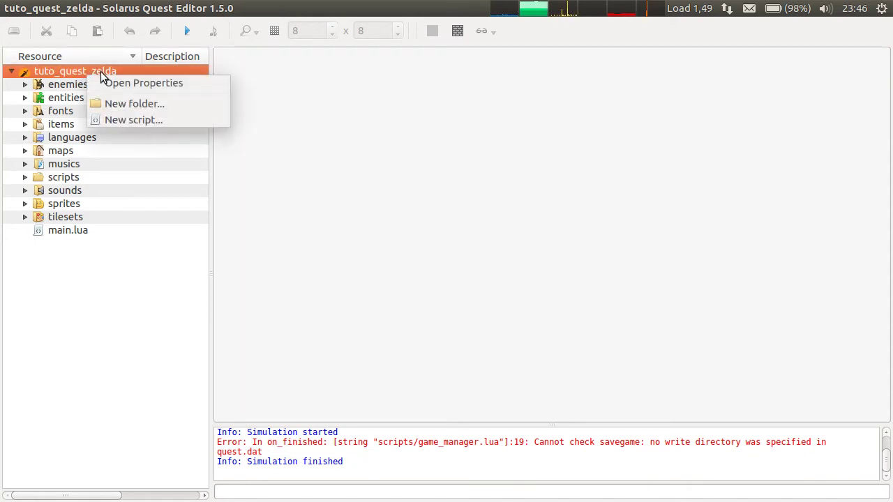
{"action": "left_click", "coordinate": [108, 84]}
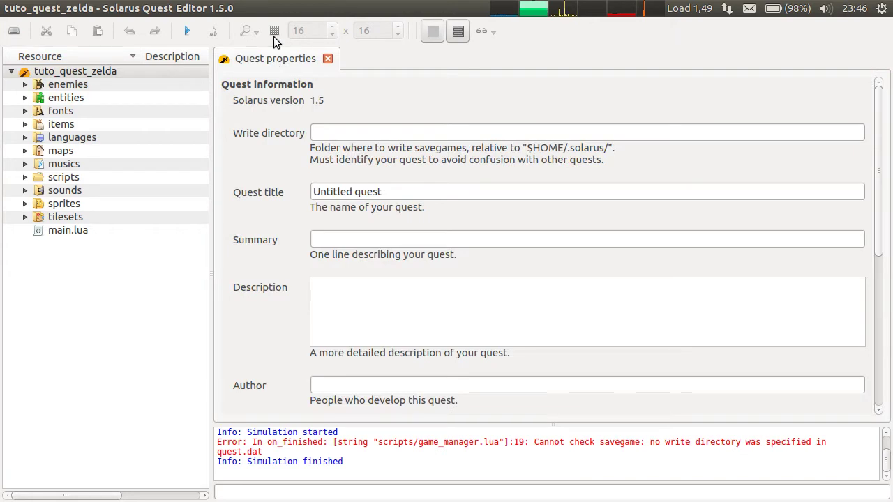
{"action": "right_click", "coordinate": [106, 69]}
{"action": "key", "text": "Escape"}
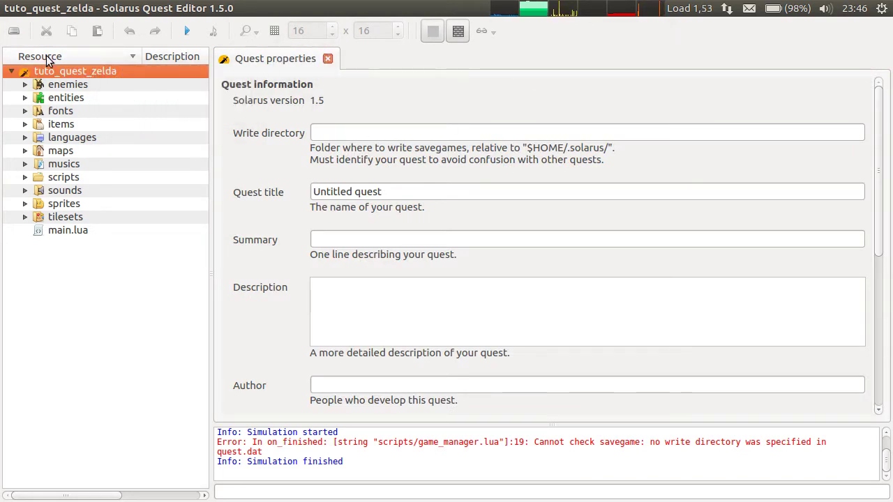
{"action": "left_click", "coordinate": [57, 7]}
{"action": "left_click", "coordinate": [99, 159]}
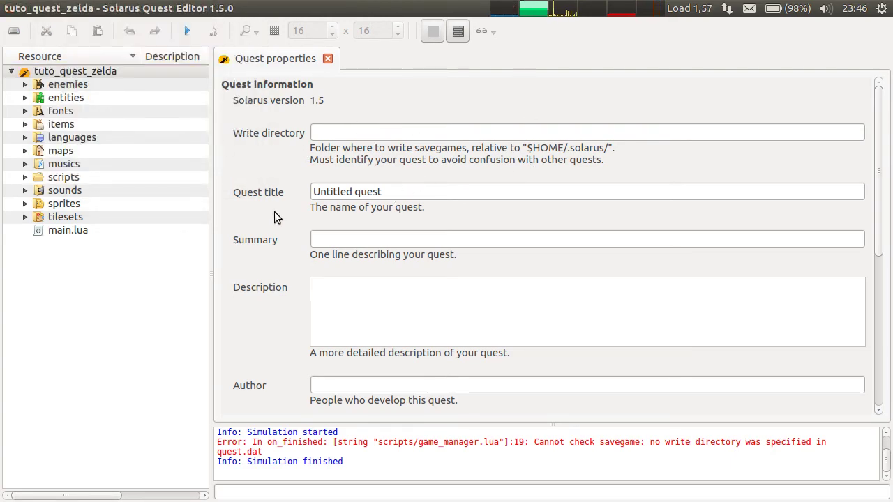
Change the quest title from Untitled to 'Tutorial Quest'
{"action": "scroll", "coordinate": [269, 185], "scroll_direction": "down", "scroll_amount": 3}
{"action": "left_click_drag", "start_coordinate": [885, 191], "coordinate": [890, 168]}
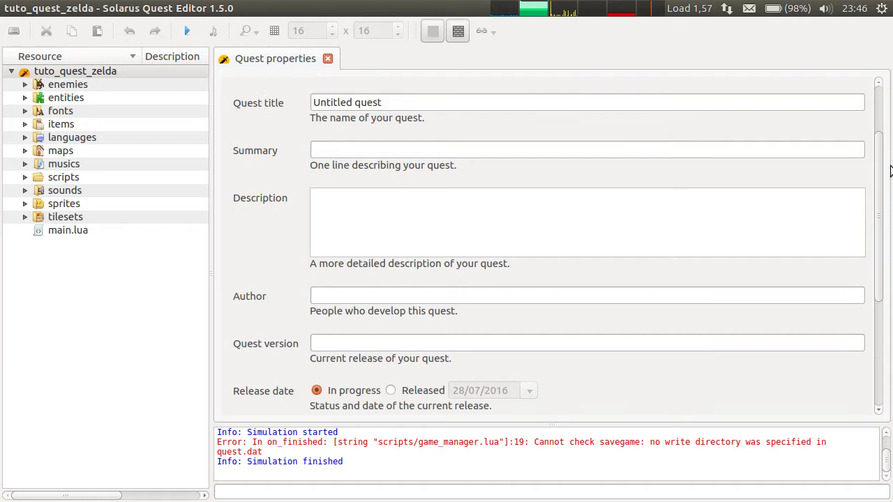
{"action": "scroll", "coordinate": [454, 186], "scroll_direction": "up", "scroll_amount": 3}
{"action": "triple_click", "coordinate": [429, 191]}
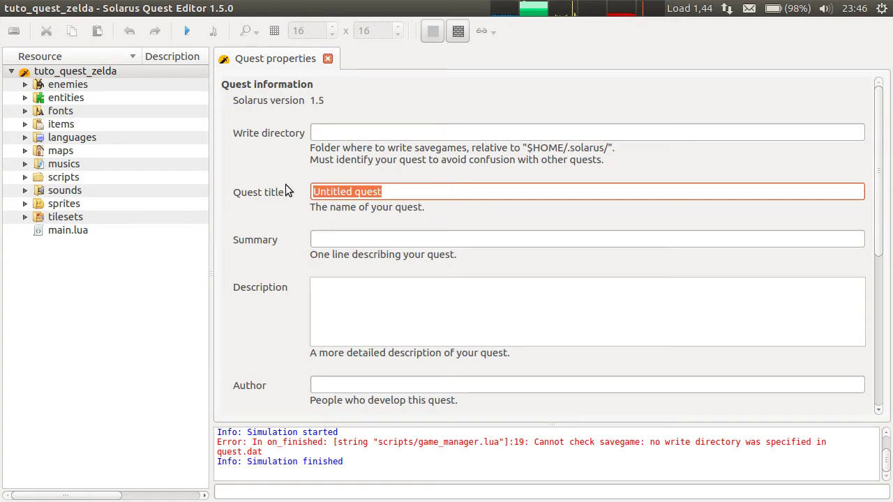
{"action": "type", "text": "Tuto quest"}
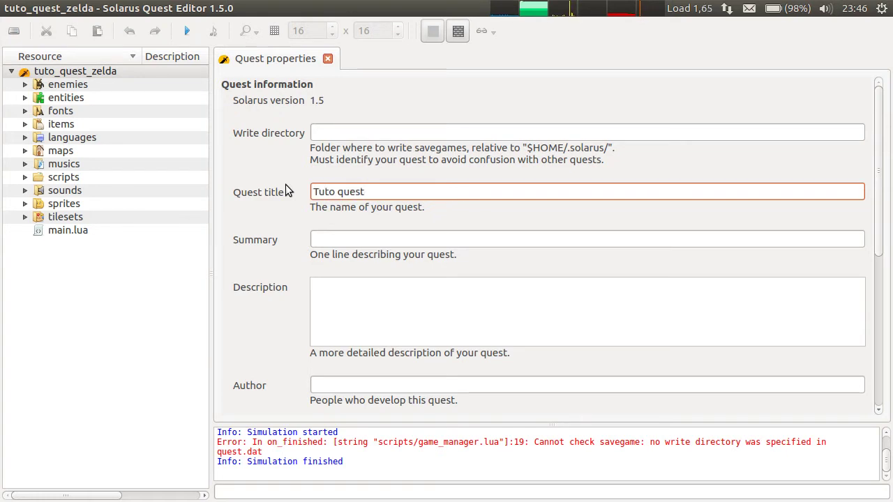
{"action": "key", "text": "ctrl+Left"}
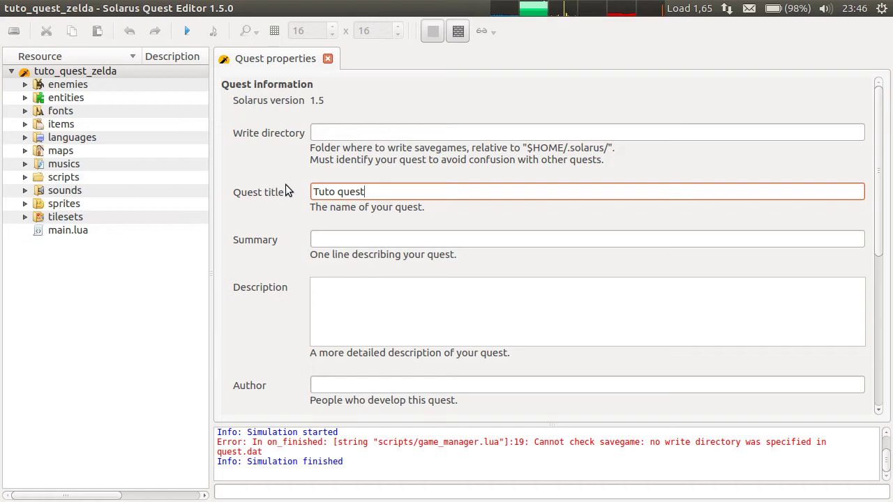
{"action": "key", "text": "ctrl+Left"}
{"action": "key", "text": "Left"}
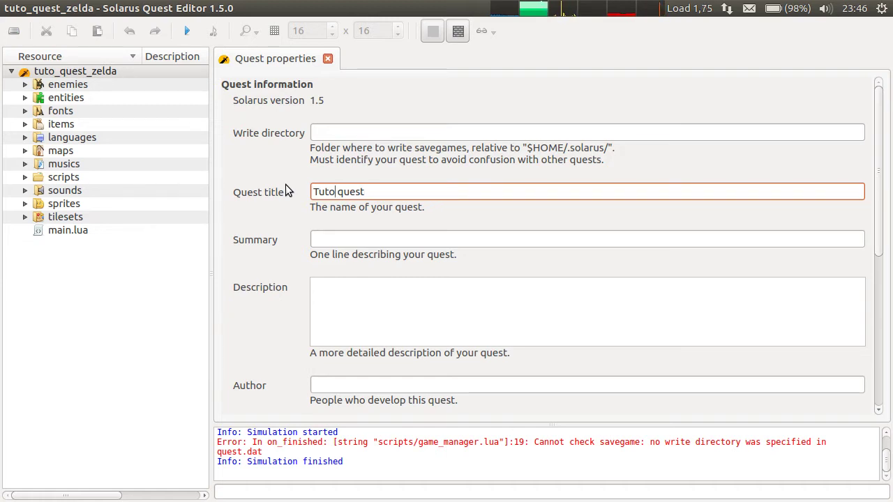
{"action": "type", "text": "rial"}
{"action": "key", "text": "Right"}
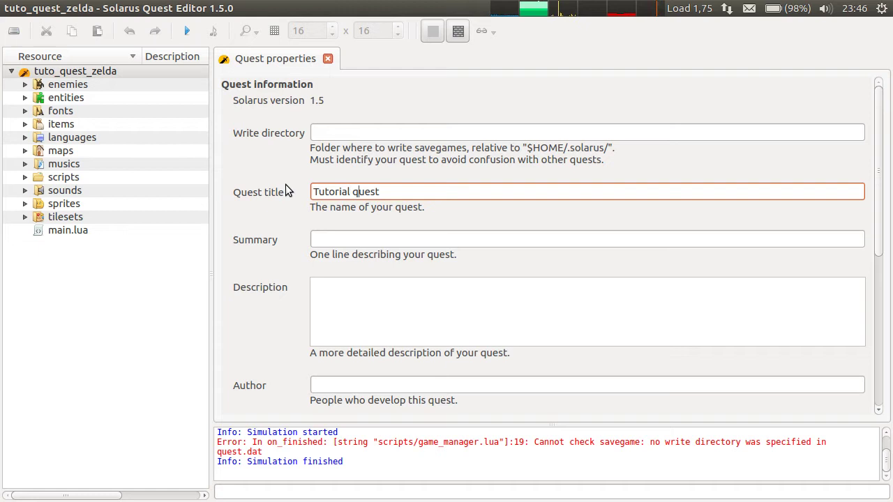
{"action": "key", "text": "Delete"}
{"action": "type", "text": "Q"}
{"action": "left_click", "coordinate": [262, 143]}
Enter the author's name in the Author field and save with Ctrl+S
{"action": "scroll", "coordinate": [261, 143], "scroll_direction": "down", "scroll_amount": 2}
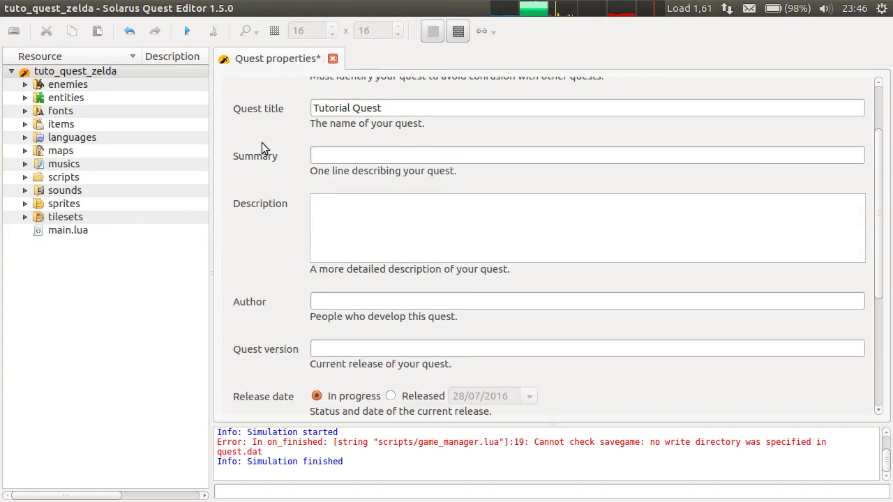
{"action": "left_click", "coordinate": [368, 301]}
{"action": "type", "text": "Christop"}
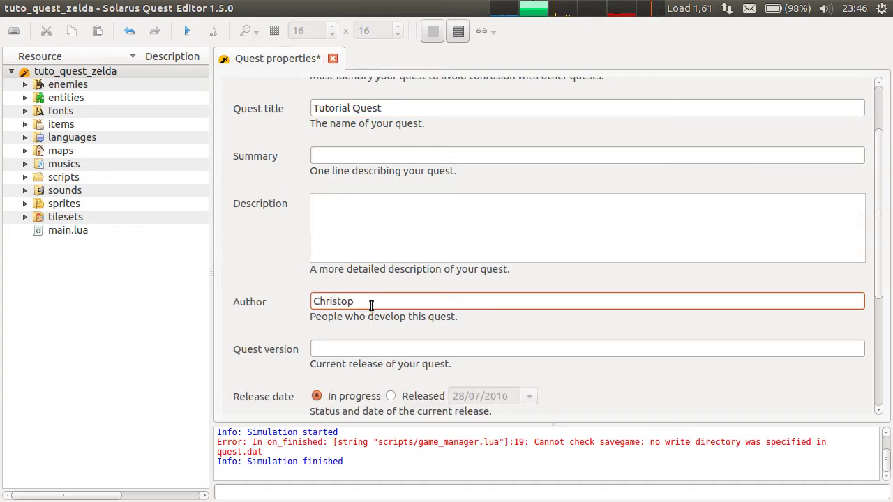
{"action": "left_click", "coordinate": [271, 138]}
{"action": "scroll", "coordinate": [273, 143], "scroll_direction": "up", "scroll_amount": 2}
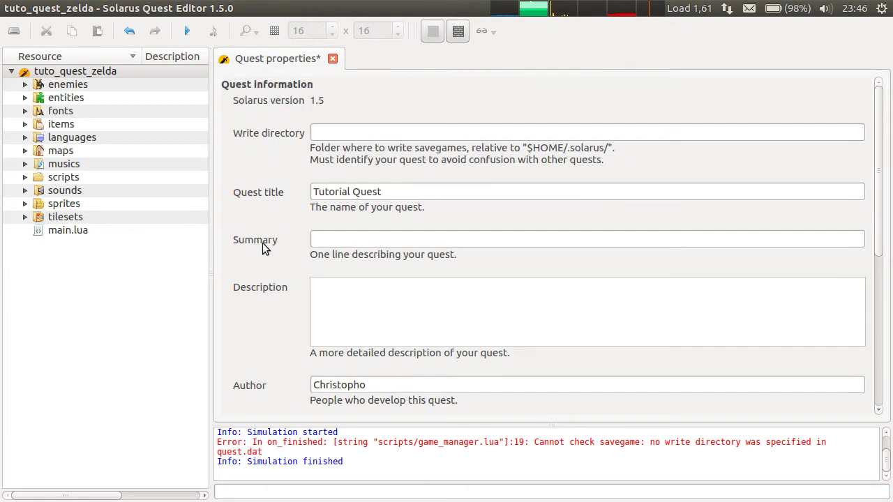
{"action": "key", "text": "ctrl+s"}
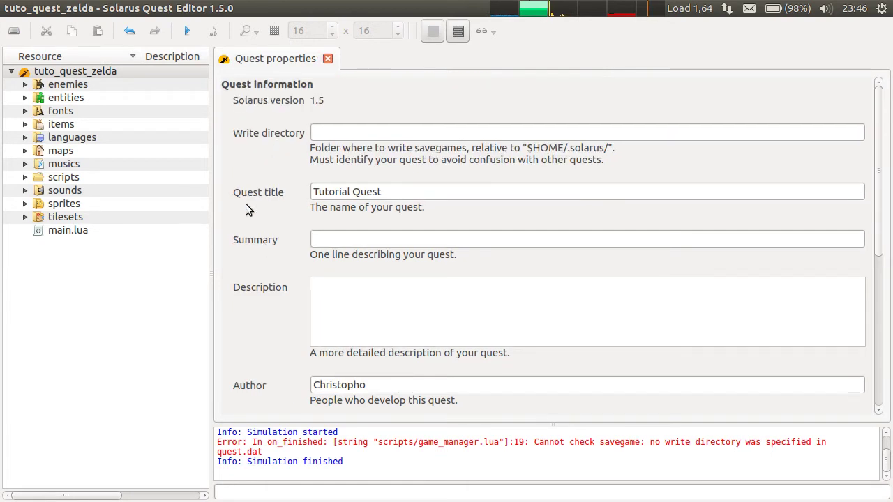
Type tuto_quest_en_zelda into the Write directory field and save with Ctrl+S
{"action": "left_click", "coordinate": [373, 134]}
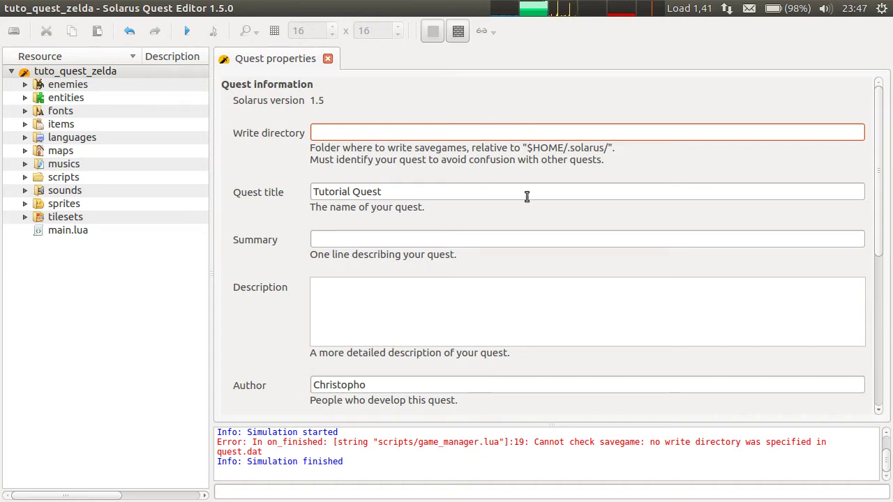
{"action": "left_click", "coordinate": [57, 8]}
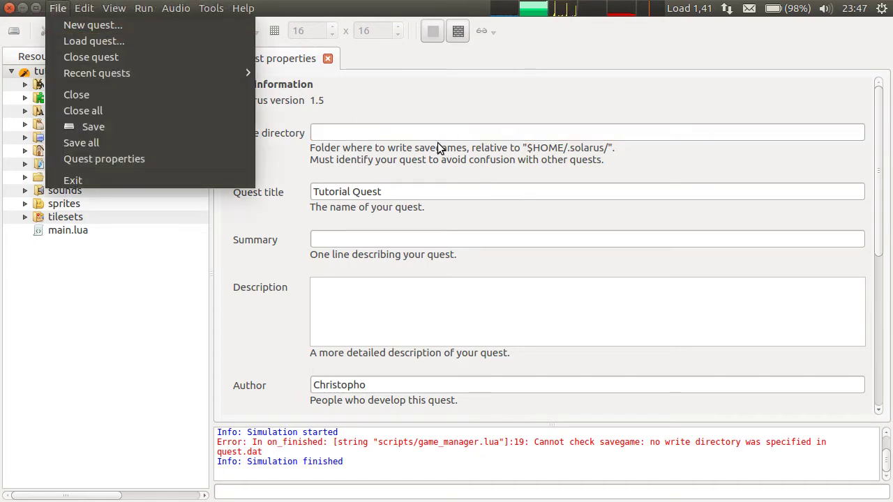
{"action": "left_click", "coordinate": [488, 133]}
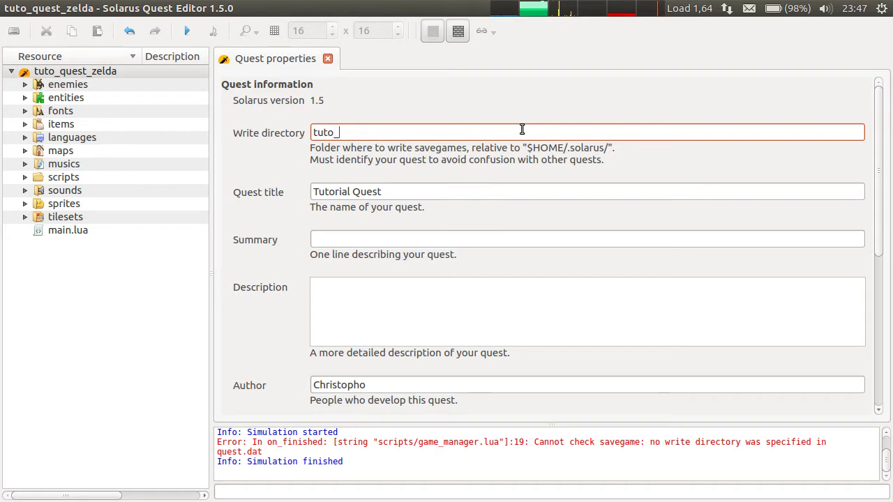
{"action": "type", "text": "quest"}
{"action": "type", "text": "_en_ze"}
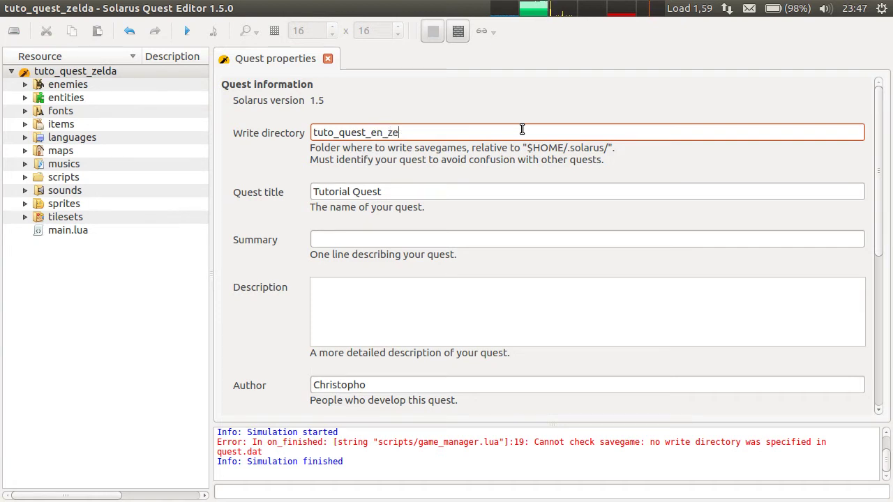
{"action": "type", "text": "lda"}
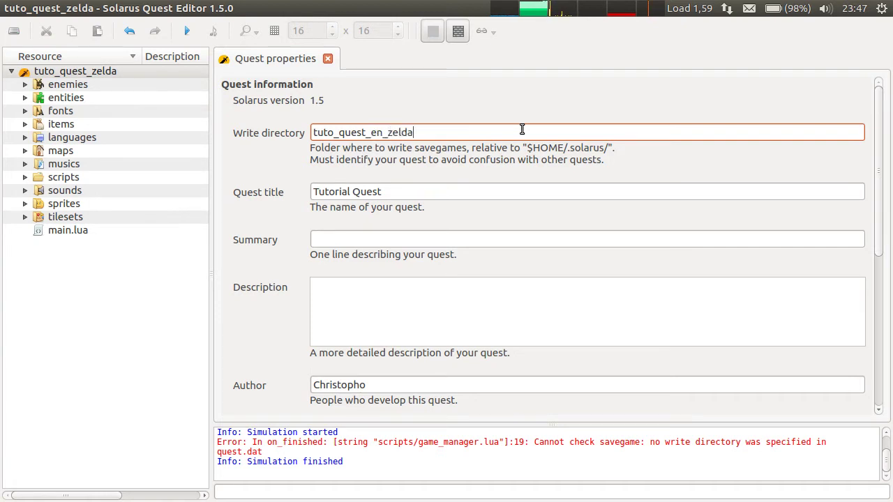
{"action": "left_click", "coordinate": [485, 187]}
{"action": "key", "text": "ctrl+s"}
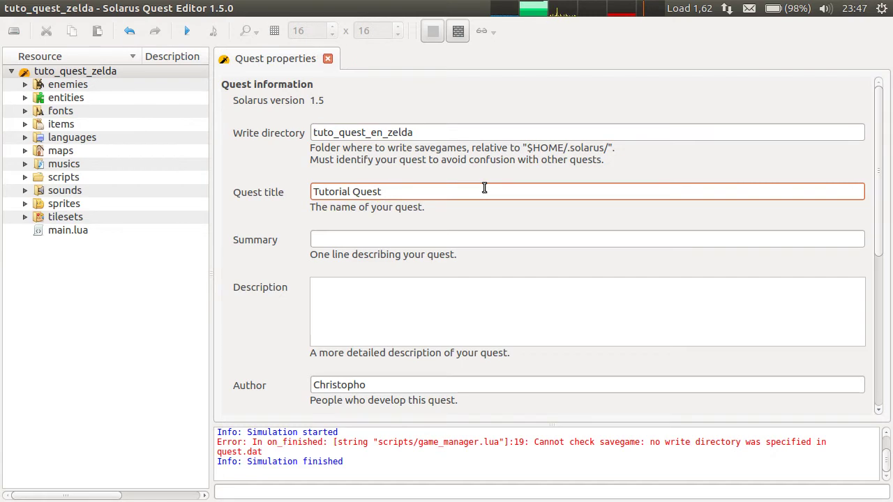
Launch a test run of the quest and walk the hero around the first room
{"action": "left_click", "coordinate": [187, 31]}
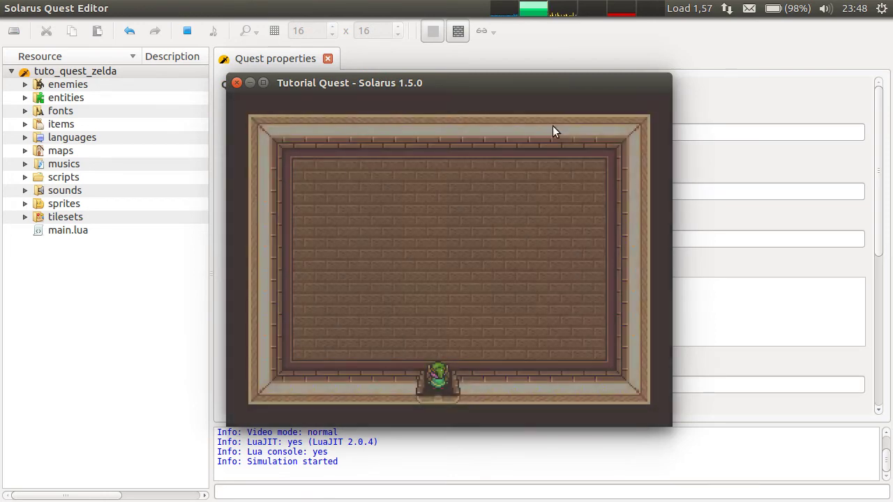
{"action": "key", "text": "Up"}
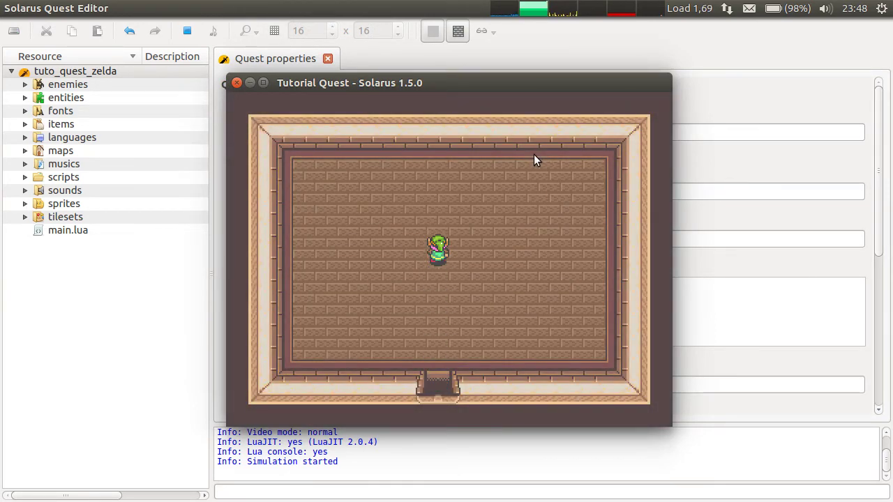
{"action": "key", "text": "Left"}
{"action": "key", "text": "Down"}
{"action": "key", "text": "Right"}
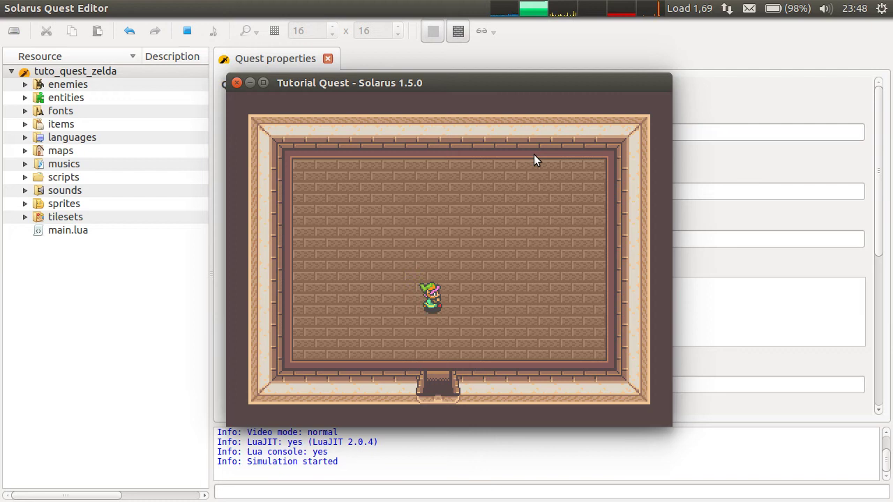
{"action": "key", "text": "Up"}
{"action": "key", "text": "Left"}
{"action": "key", "text": "Down"}
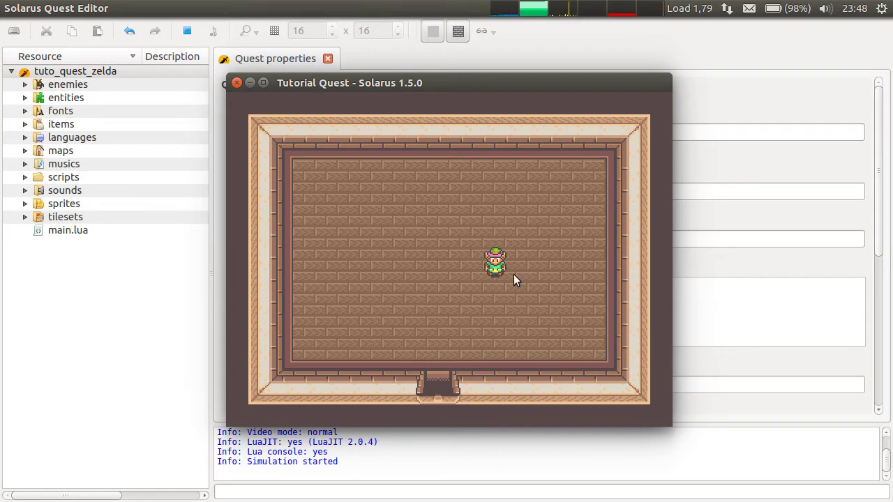
Swing the sword twice while moving the hero, then close the game window
{"action": "key", "text": "c"}
{"action": "key", "text": "c"}
{"action": "key", "text": "c"}
{"action": "key", "text": "Left"}
{"action": "key", "text": "Down"}
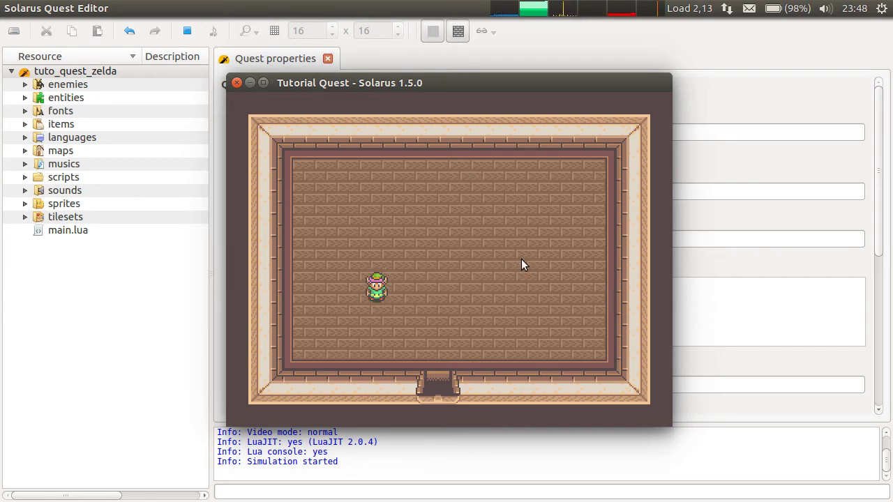
{"action": "key", "text": "c"}
{"action": "key", "text": "Right"}
{"action": "key", "text": "Up"}
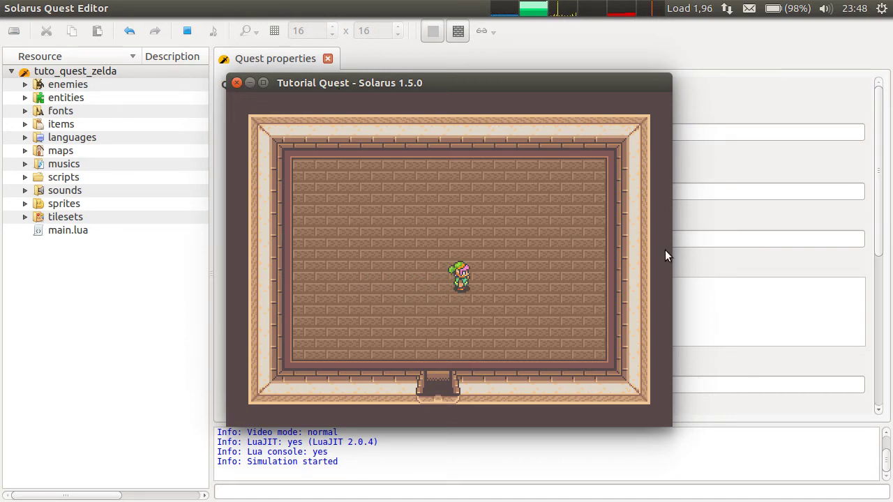
{"action": "left_click", "coordinate": [238, 83]}
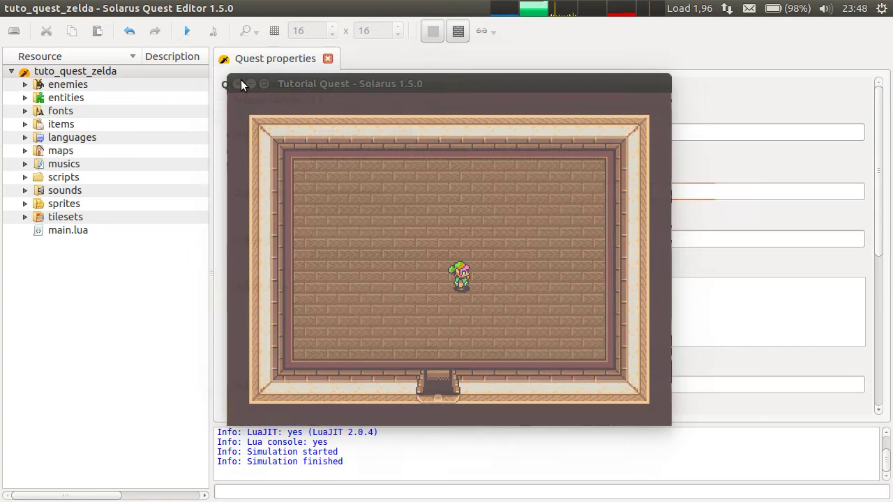
Expand maps, open first_map in the map editor and scroll around it
{"action": "left_click", "coordinate": [26, 151]}
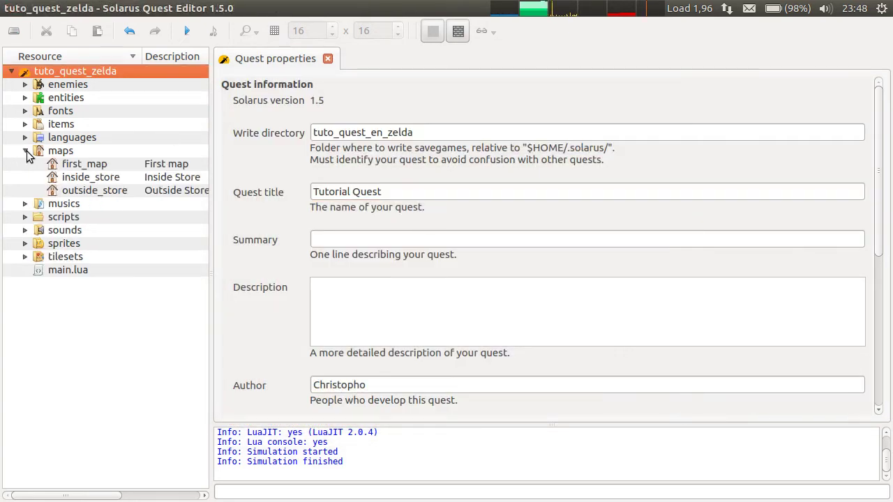
{"action": "double_click", "coordinate": [71, 163]}
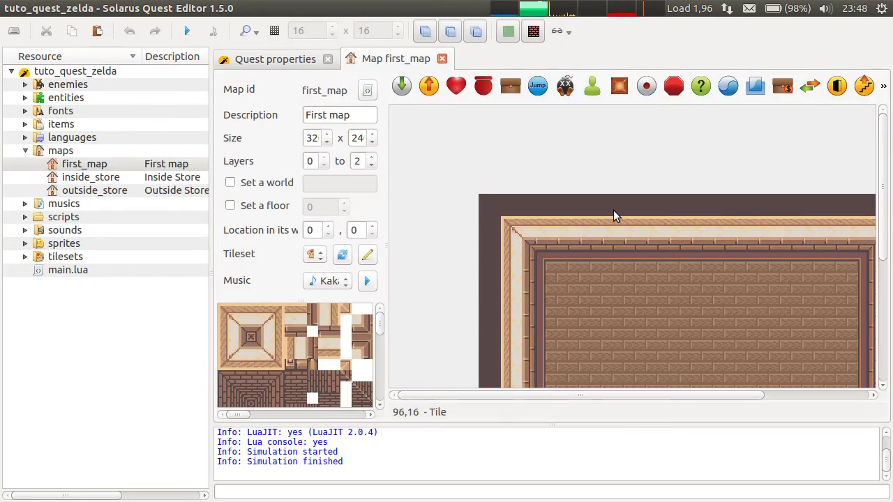
{"action": "scroll", "coordinate": [614, 216], "scroll_direction": "down", "scroll_amount": 4}
{"action": "scroll", "coordinate": [726, 209], "scroll_direction": "right", "scroll_amount": 2}
{"action": "scroll", "coordinate": [727, 250], "scroll_direction": "up", "scroll_amount": 3}
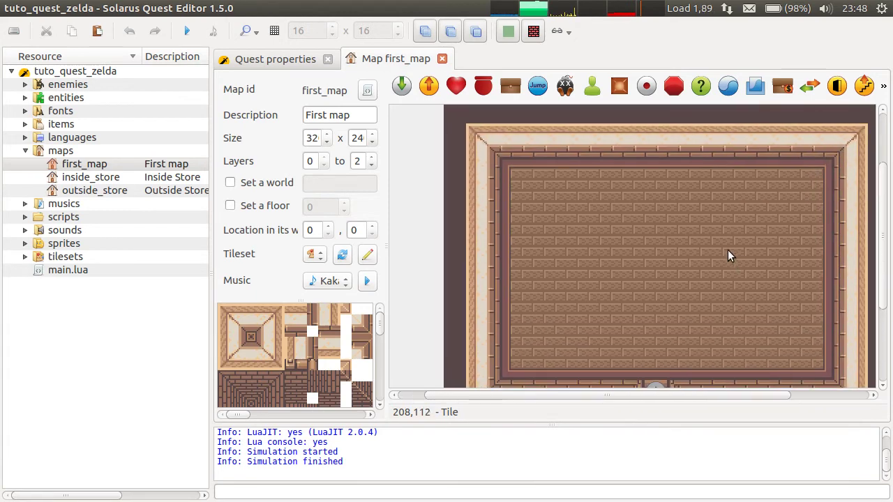
{"action": "scroll", "coordinate": [728, 250], "scroll_direction": "up", "scroll_amount": 1}
{"action": "scroll", "coordinate": [678, 209], "scroll_direction": "right", "scroll_amount": 1}
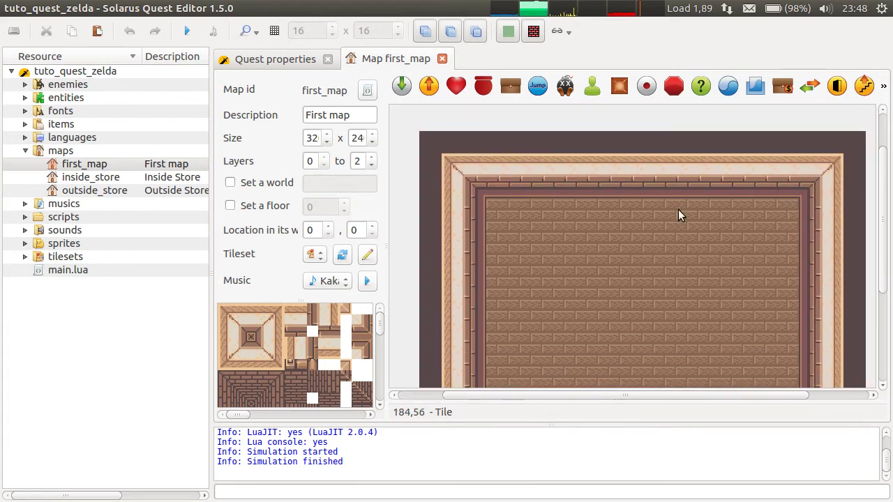
Browse the music list, check dark_mountain's context menu, then browse the sound list
{"action": "left_click", "coordinate": [25, 204]}
{"action": "scroll", "coordinate": [80, 293], "scroll_direction": "down", "scroll_amount": 1}
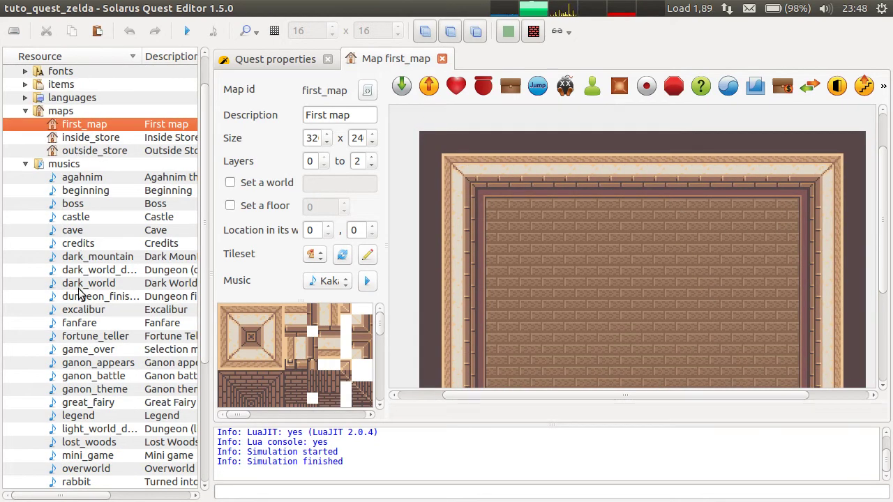
{"action": "right_click", "coordinate": [93, 258]}
{"action": "left_click", "coordinate": [176, 256]}
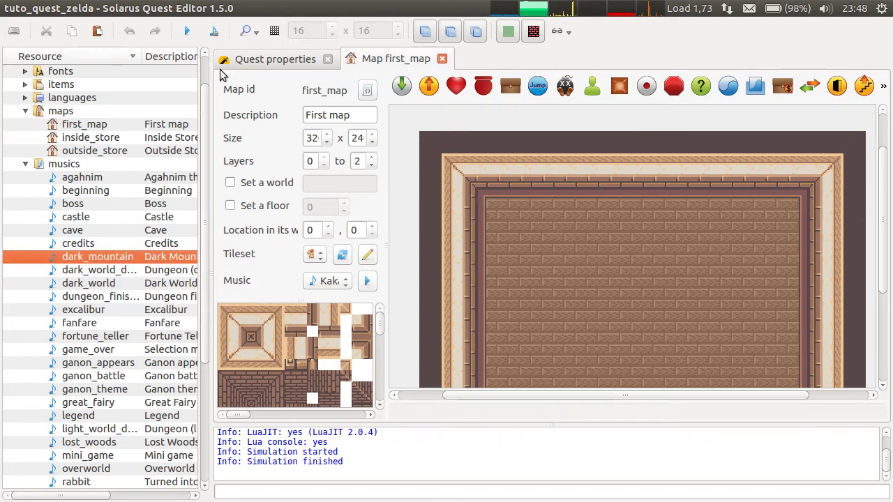
{"action": "left_click", "coordinate": [25, 163]}
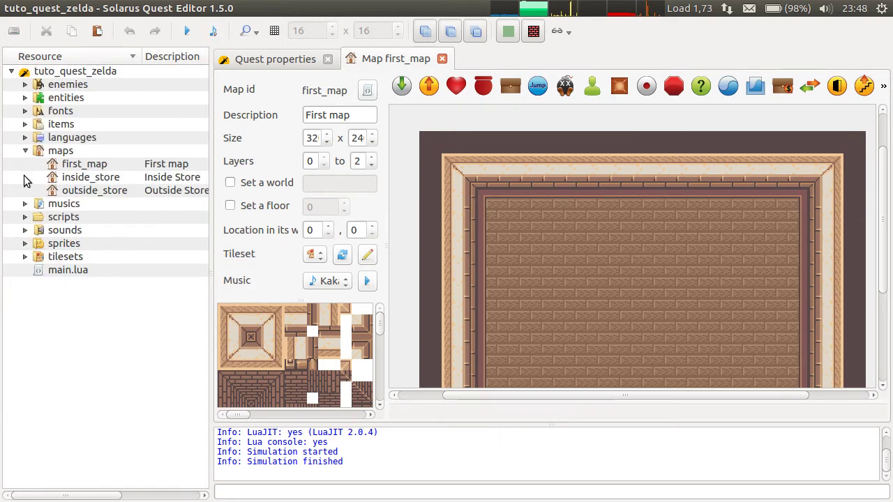
{"action": "left_click", "coordinate": [25, 230]}
{"action": "scroll", "coordinate": [26, 210], "scroll_direction": "down", "scroll_amount": 3}
{"action": "left_click", "coordinate": [24, 112]}
Expand and collapse the musics and sounds folders, then expand the tilesets folder
{"action": "left_click", "coordinate": [73, 205]}
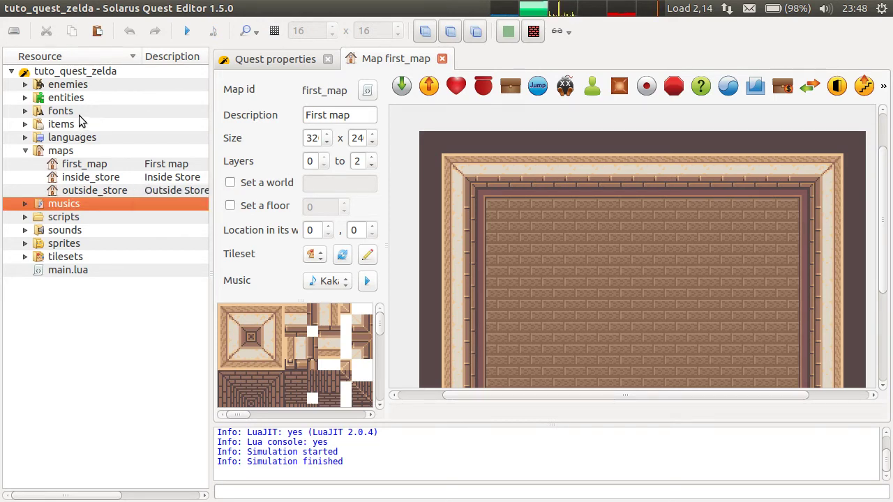
{"action": "left_click", "coordinate": [25, 205]}
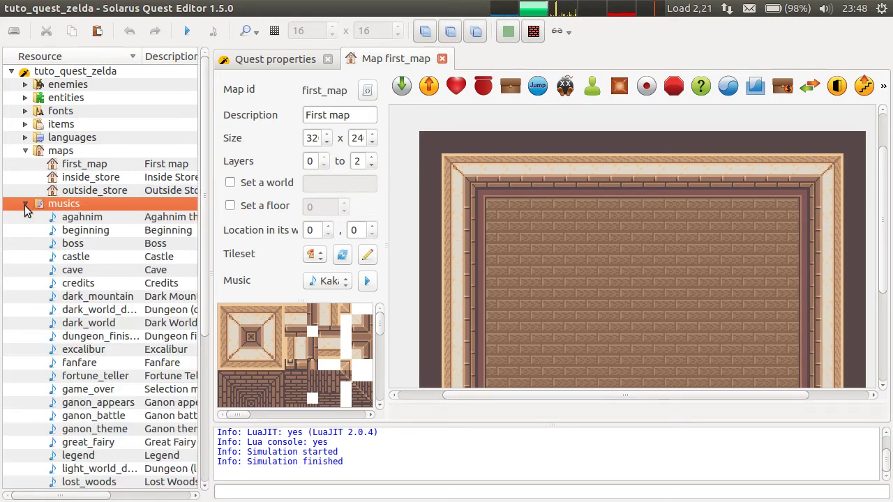
{"action": "left_click", "coordinate": [25, 204]}
{"action": "left_click", "coordinate": [25, 231]}
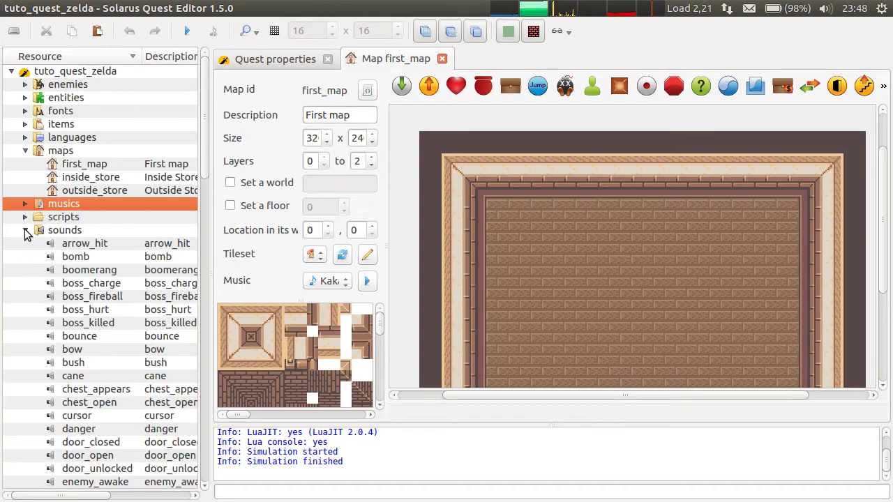
{"action": "left_click", "coordinate": [25, 231]}
{"action": "left_click", "coordinate": [26, 257]}
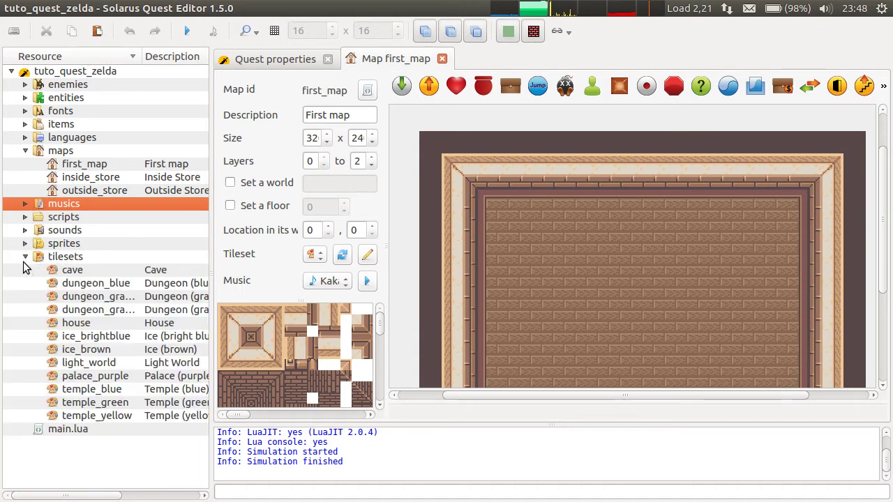
Open the light_world and temple_blue tilesets in tileset editor tabs
{"action": "left_click", "coordinate": [90, 272]}
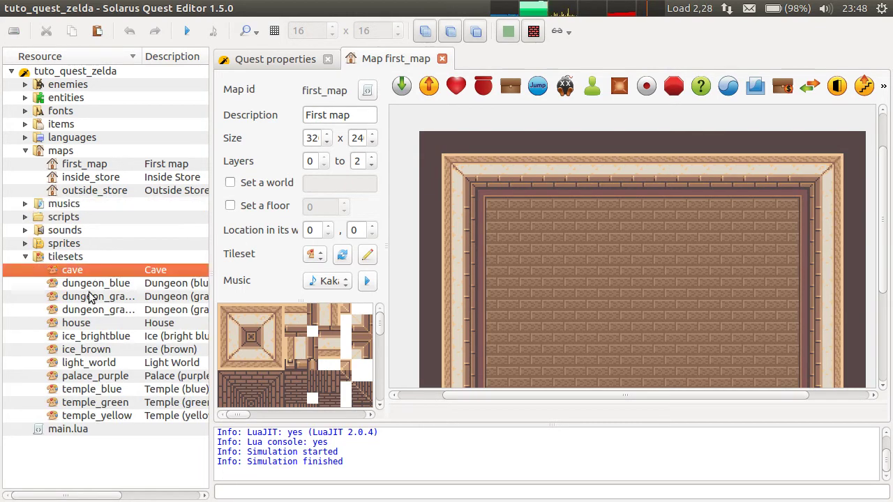
{"action": "double_click", "coordinate": [91, 363]}
{"action": "scroll", "coordinate": [759, 252], "scroll_direction": "down", "scroll_amount": 3, "text": "ctrl"}
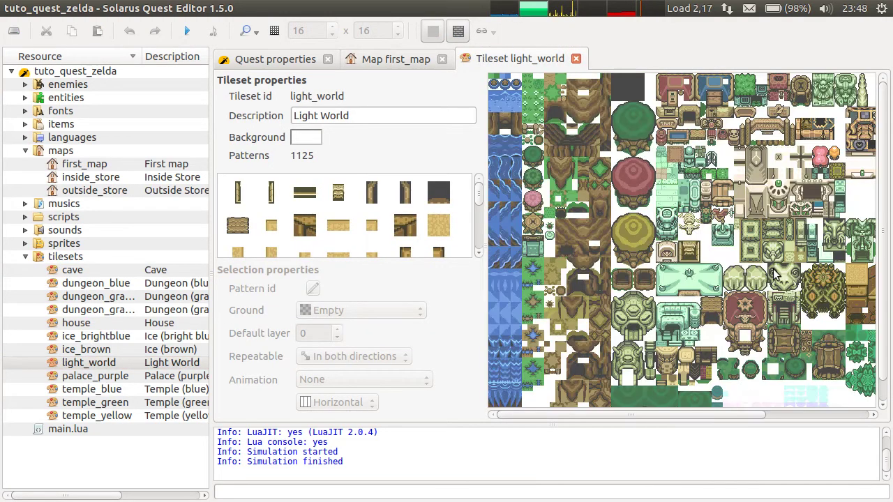
{"action": "scroll", "coordinate": [571, 270], "scroll_direction": "up", "scroll_amount": 2, "text": "ctrl"}
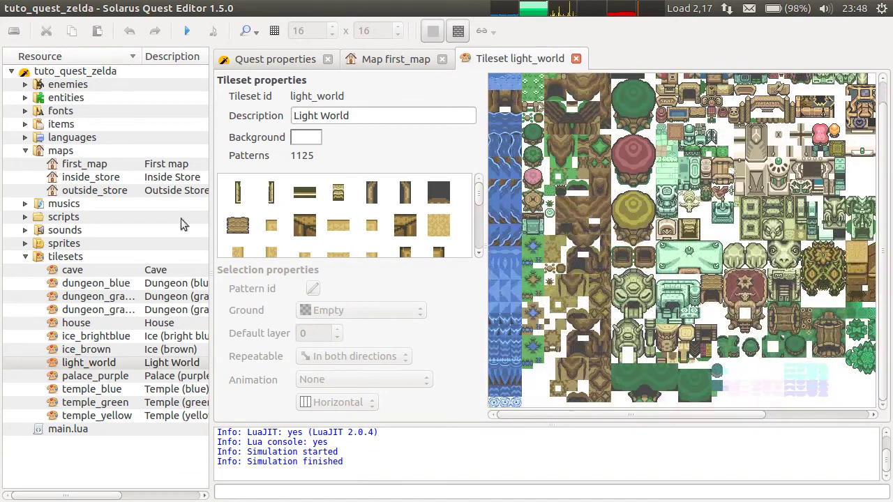
{"action": "double_click", "coordinate": [91, 389]}
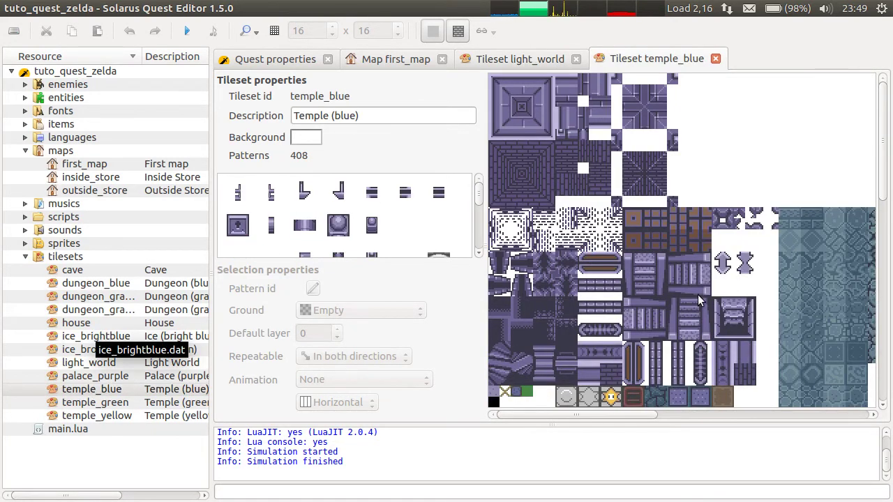
Open the house and cave tilesets in their own tabs, then select the enemies folder
{"action": "scroll", "coordinate": [697, 294], "scroll_direction": "down", "scroll_amount": 2, "text": "ctrl"}
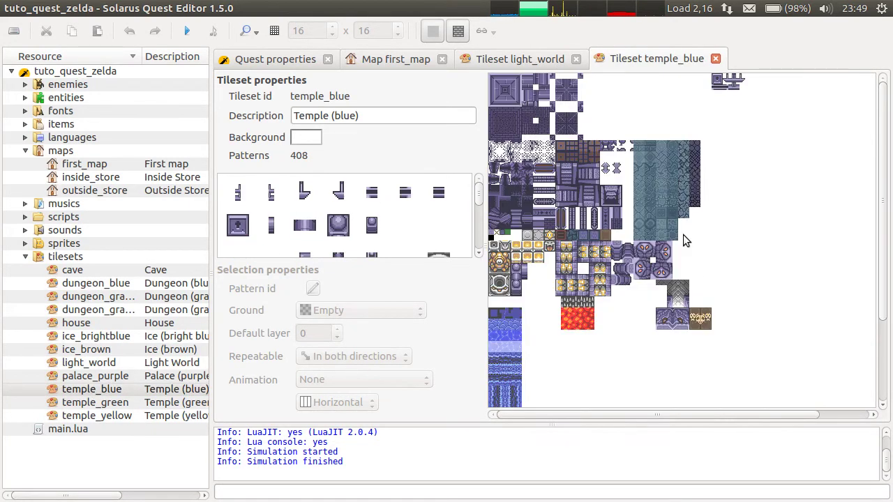
{"action": "double_click", "coordinate": [81, 325]}
{"action": "double_click", "coordinate": [69, 272]}
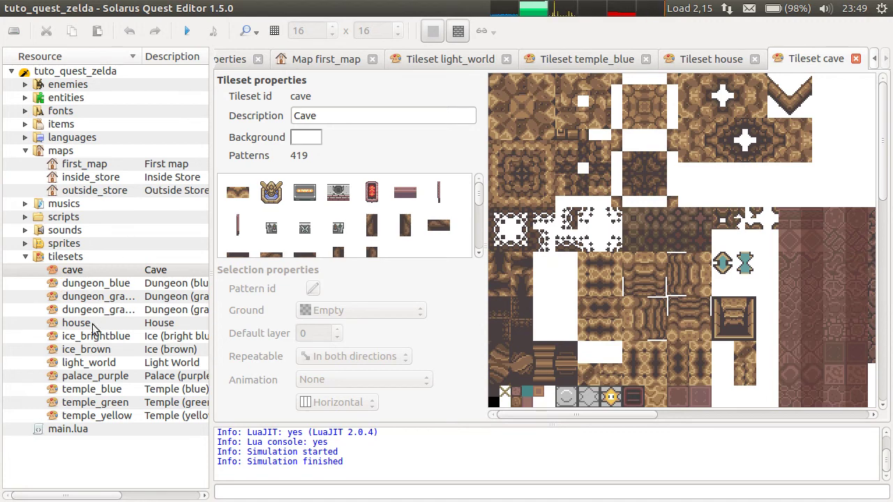
{"action": "left_click", "coordinate": [32, 87]}
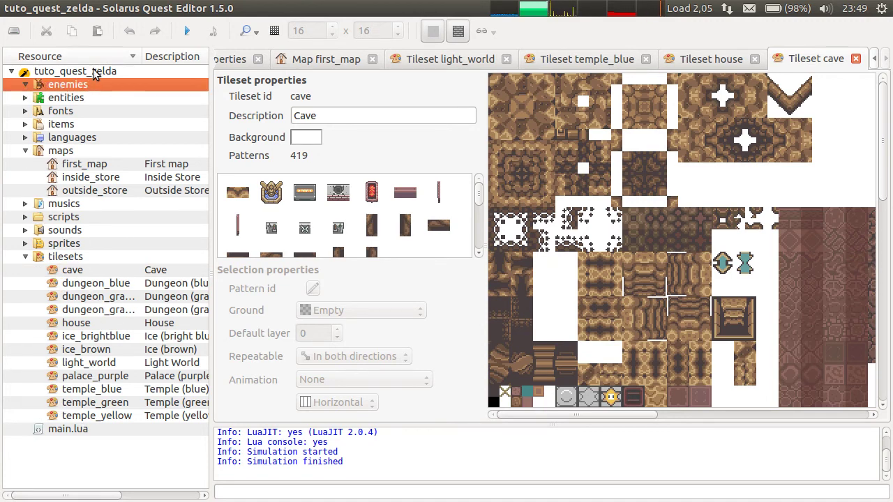
{"action": "left_click", "coordinate": [24, 244]}
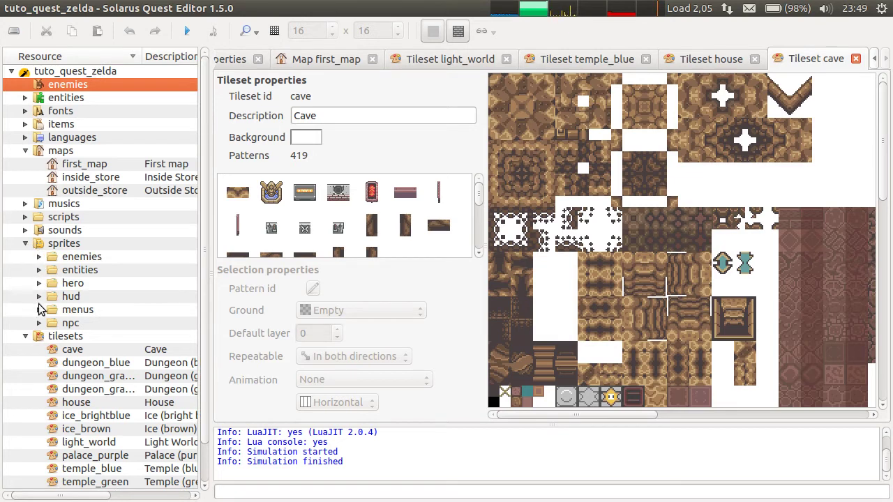
{"action": "left_click", "coordinate": [39, 283]}
{"action": "scroll", "coordinate": [71, 292], "scroll_direction": "down", "scroll_amount": 2}
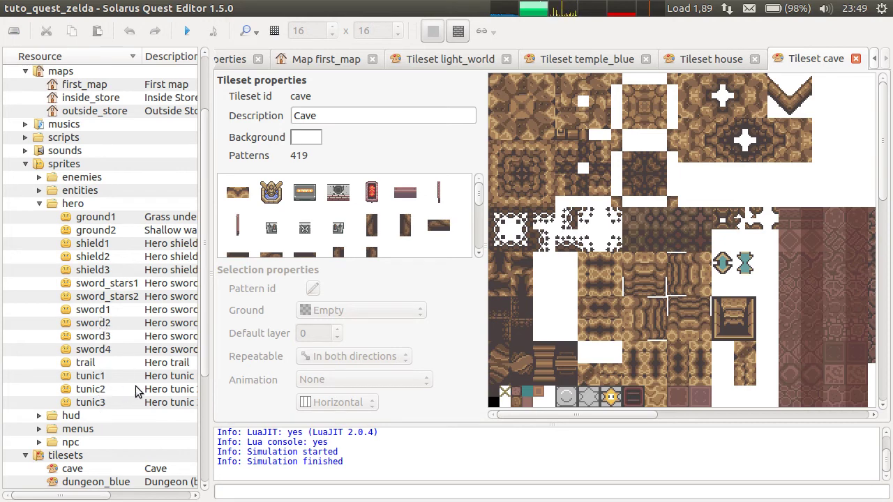
{"action": "left_click", "coordinate": [40, 204]}
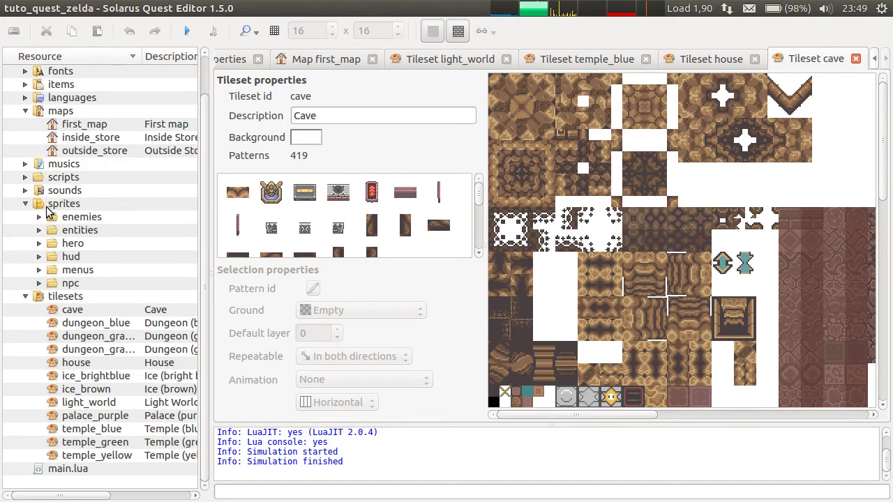
{"action": "left_click", "coordinate": [39, 230]}
{"action": "scroll", "coordinate": [133, 234], "scroll_direction": "down", "scroll_amount": 2}
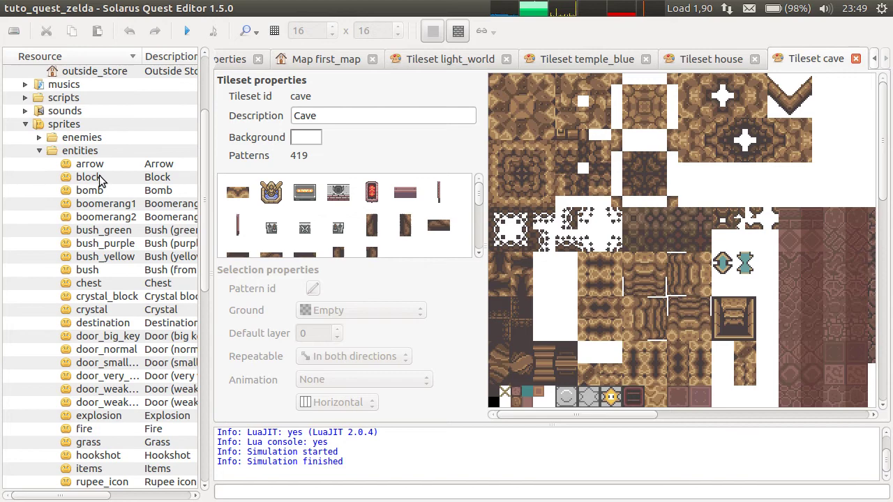
{"action": "double_click", "coordinate": [120, 202]}
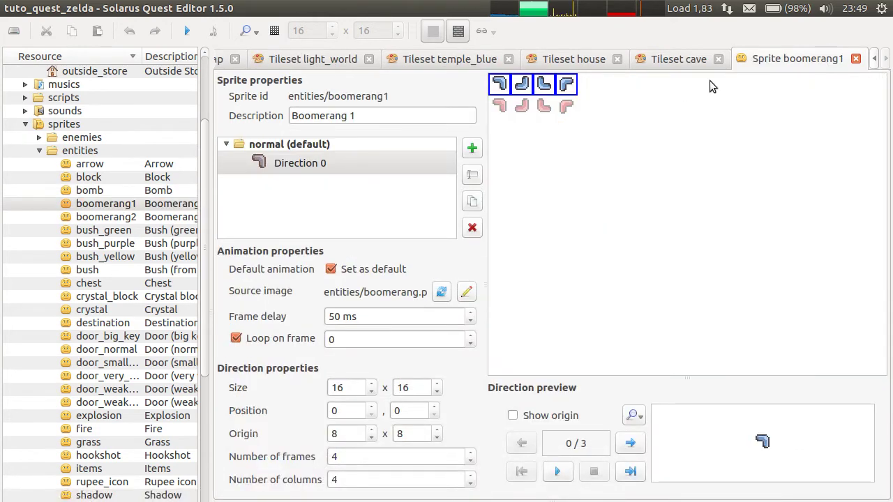
{"action": "middle_click", "coordinate": [775, 60]}
{"action": "scroll", "coordinate": [89, 230], "scroll_direction": "down", "scroll_amount": 6}
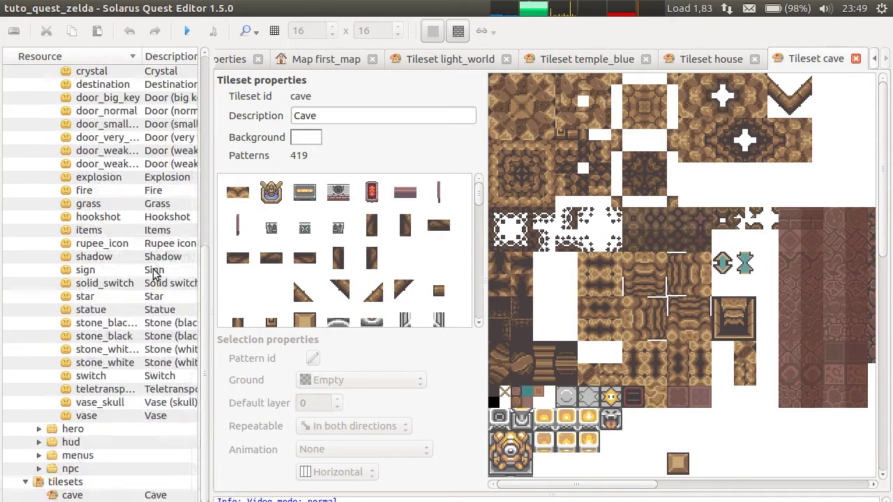
{"action": "scroll", "coordinate": [88, 222], "scroll_direction": "up", "scroll_amount": 6}
{"action": "left_click", "coordinate": [91, 204]}
{"action": "left_click", "coordinate": [48, 152]}
{"action": "left_click", "coordinate": [38, 151]}
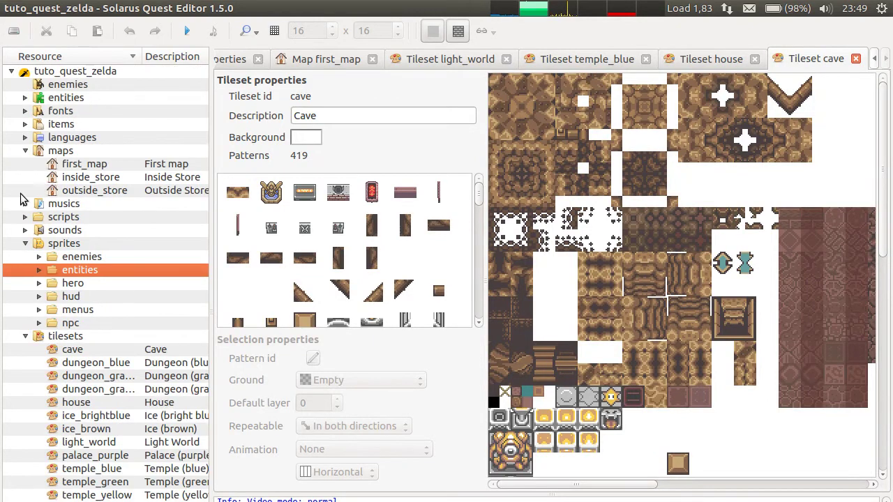
{"action": "left_click", "coordinate": [25, 243]}
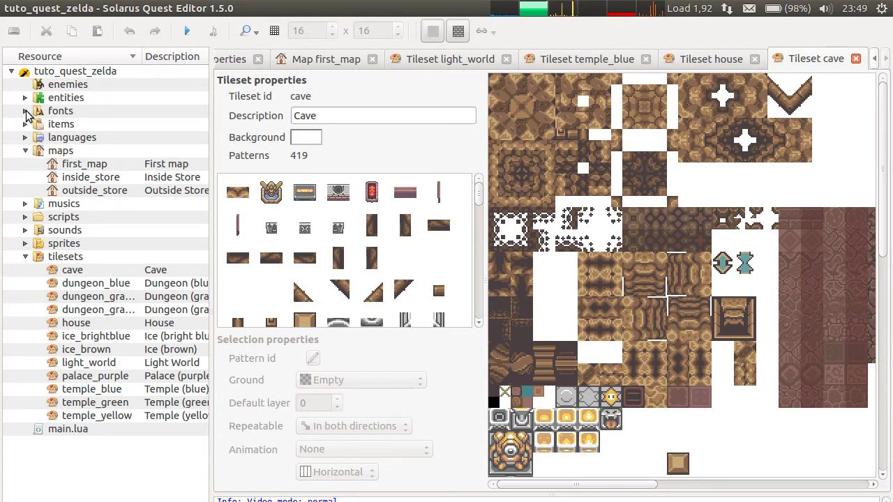
{"action": "left_click", "coordinate": [25, 112]}
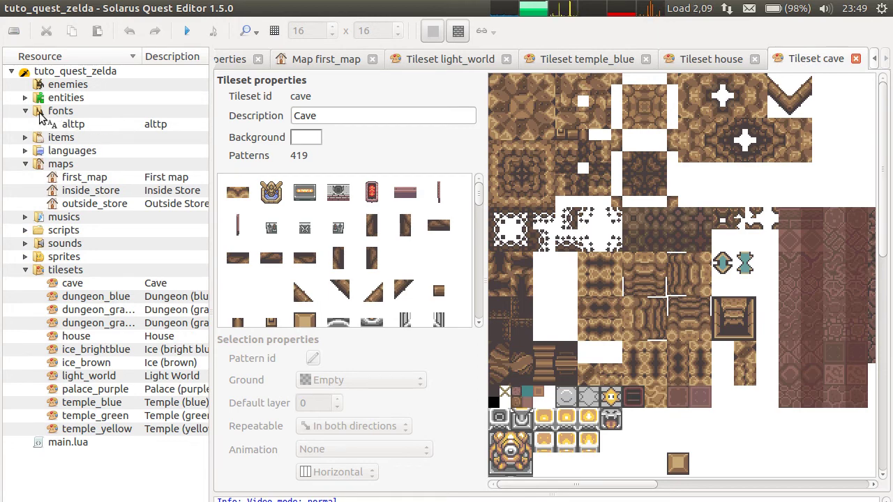
Collapse fonts and close the cave, house, temple_blue, light_world and first_map tabs
{"action": "left_click", "coordinate": [26, 111]}
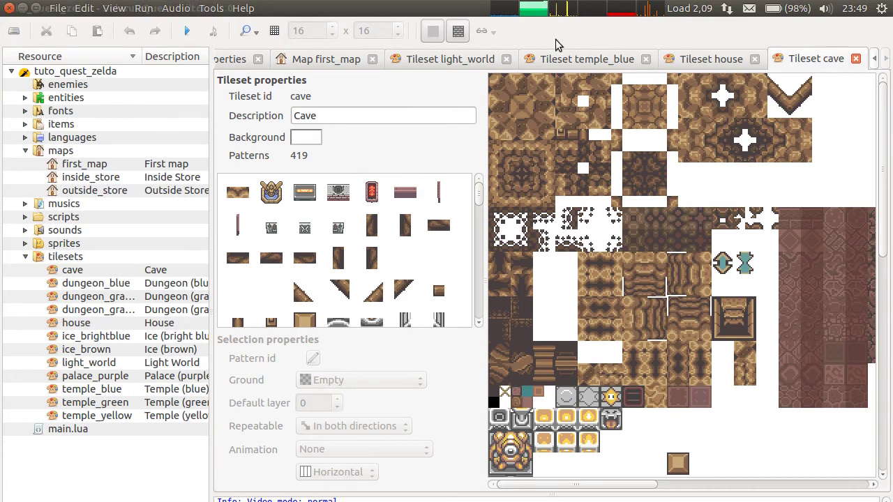
{"action": "middle_click", "coordinate": [800, 61]}
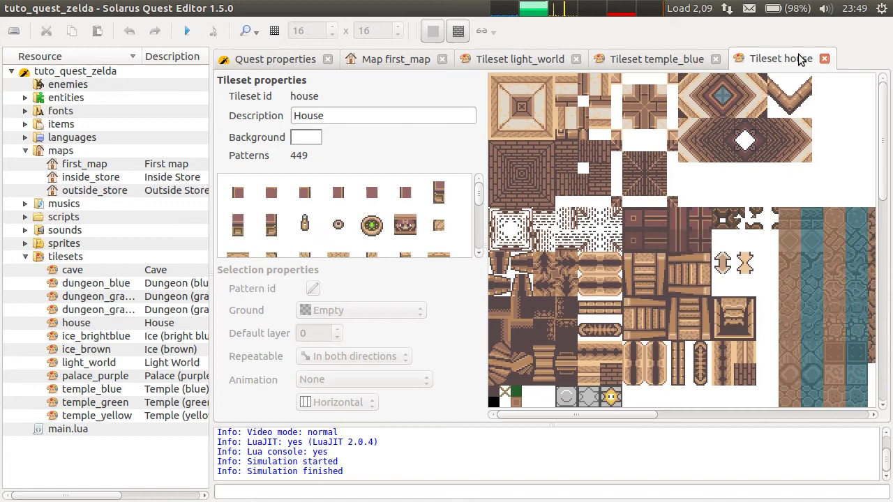
{"action": "middle_click", "coordinate": [807, 56]}
{"action": "middle_click", "coordinate": [685, 61]}
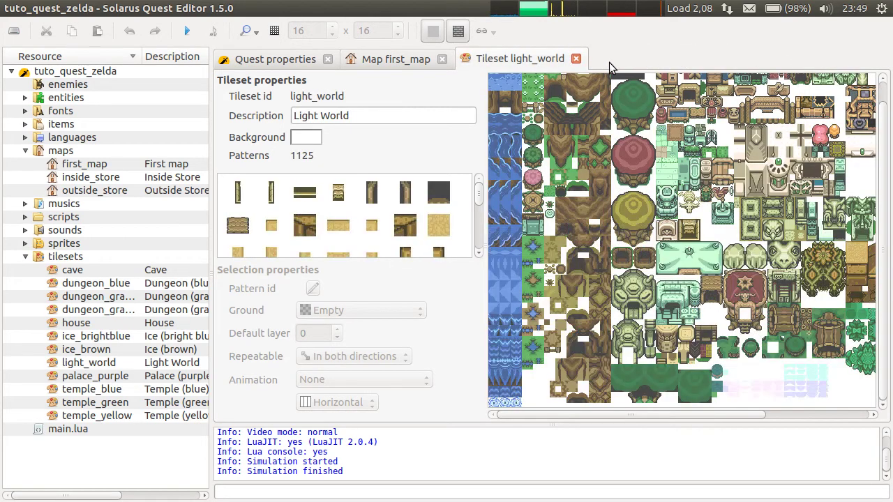
{"action": "middle_click", "coordinate": [540, 60]}
{"action": "middle_click", "coordinate": [428, 61]}
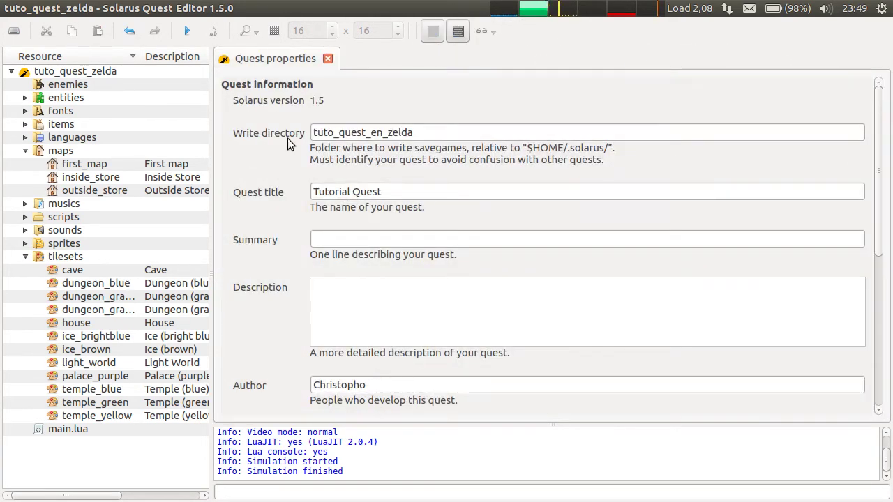
Click into the write directory field and select its final letter
{"action": "left_click", "coordinate": [457, 133]}
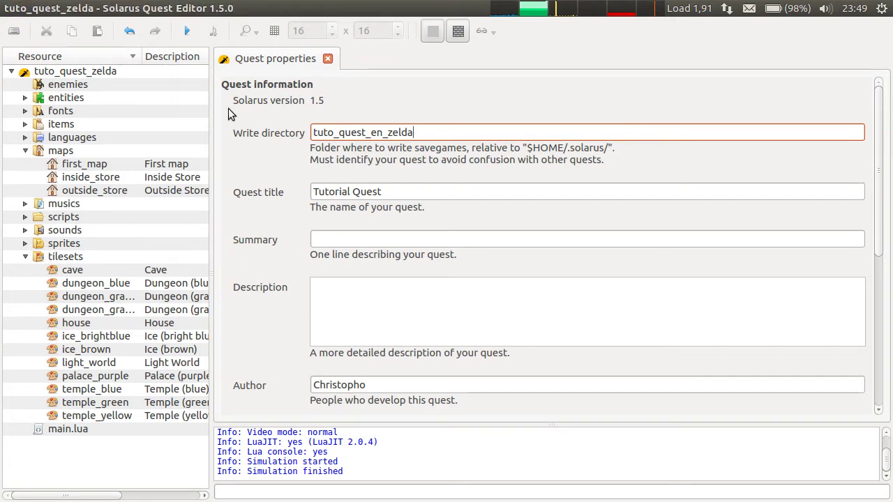
{"action": "left_click", "coordinate": [427, 307]}
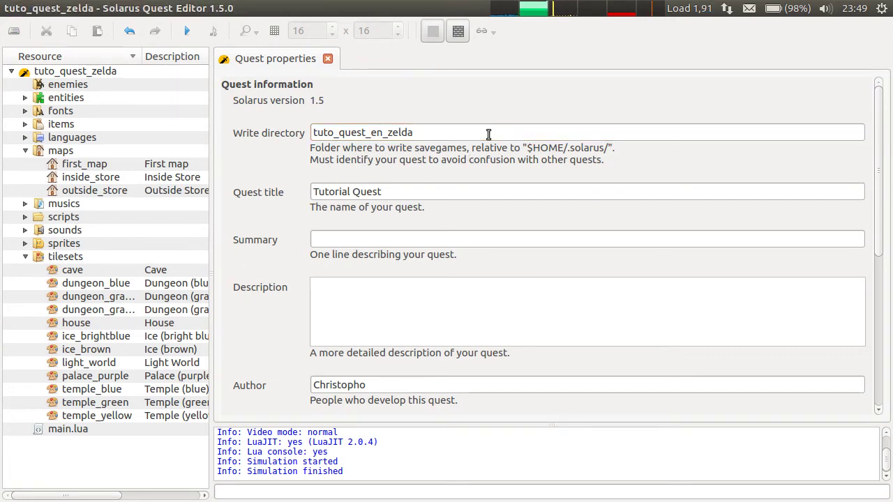
{"action": "left_click_drag", "start_coordinate": [410, 133], "coordinate": [429, 134]}
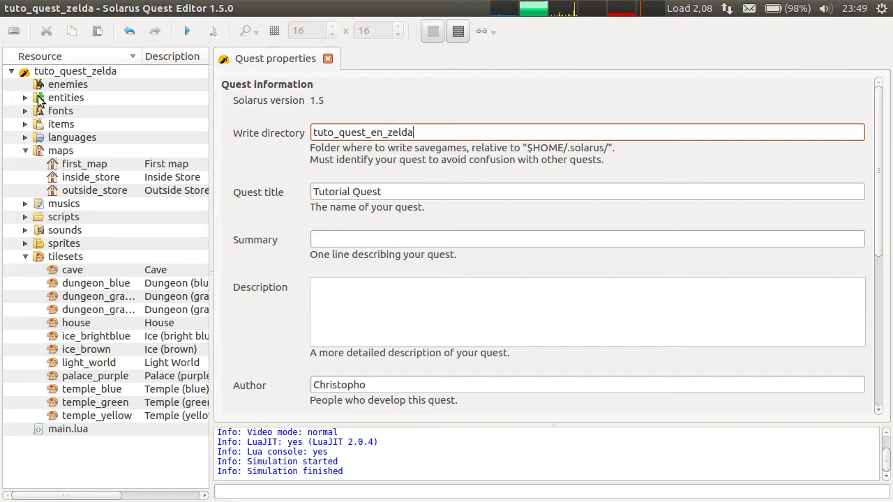
Expand sprites > entities, scroll through the entity sprites, then collapse the folder
{"action": "left_click", "coordinate": [25, 244]}
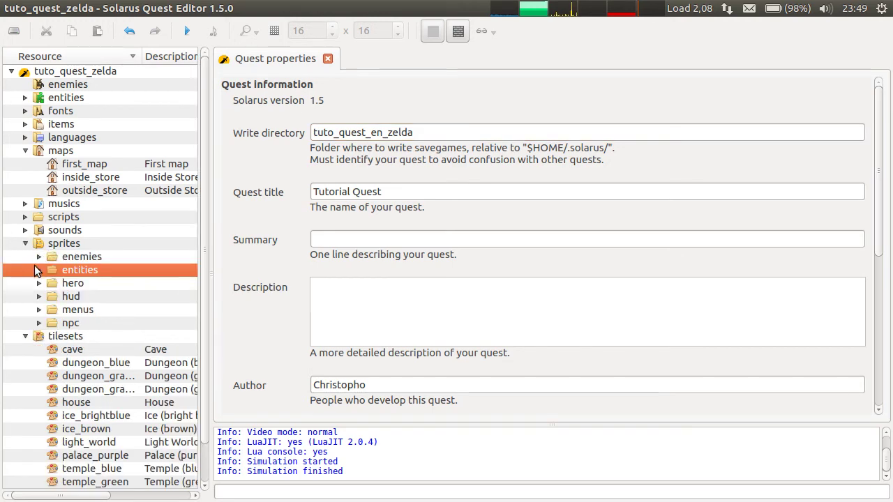
{"action": "left_click", "coordinate": [38, 270]}
{"action": "scroll", "coordinate": [42, 276], "scroll_direction": "down", "scroll_amount": 7}
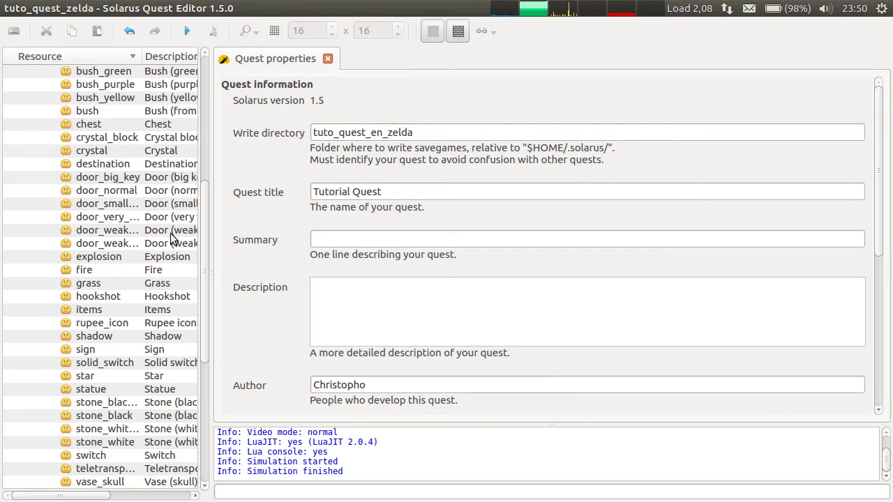
{"action": "left_click_drag", "start_coordinate": [201, 219], "coordinate": [203, 265]}
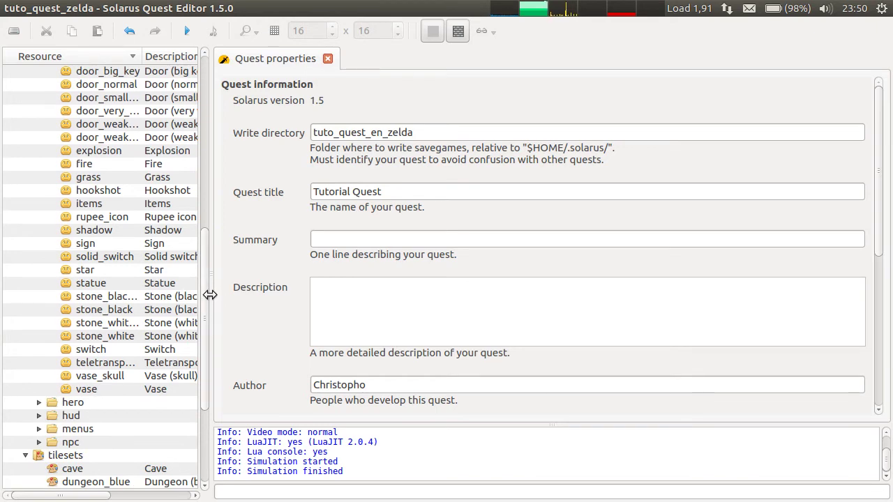
{"action": "left_click_drag", "start_coordinate": [210, 296], "coordinate": [219, 158]}
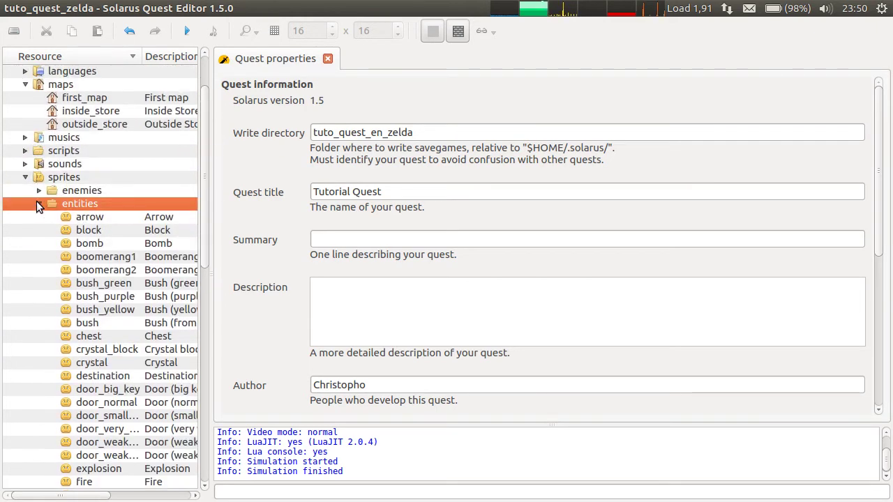
{"action": "scroll", "coordinate": [28, 230], "scroll_direction": "up", "scroll_amount": 1}
{"action": "left_click", "coordinate": [40, 245]}
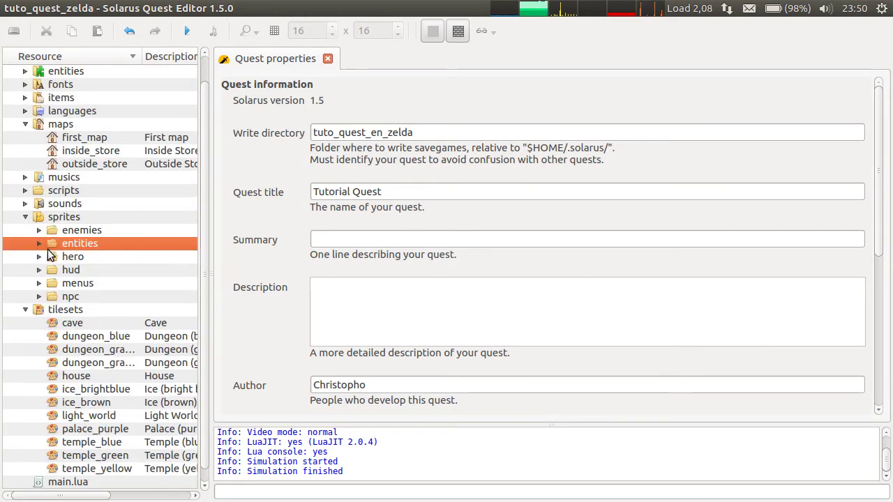
{"action": "scroll", "coordinate": [124, 219], "scroll_direction": "up", "scroll_amount": 1}
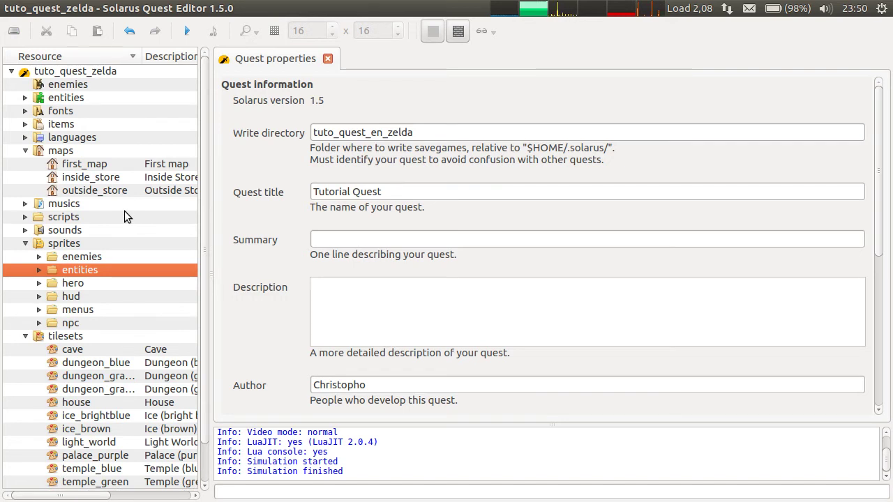
Click through the quest summary, title and write directory fields
{"action": "left_click", "coordinate": [395, 238]}
{"action": "left_click", "coordinate": [388, 191]}
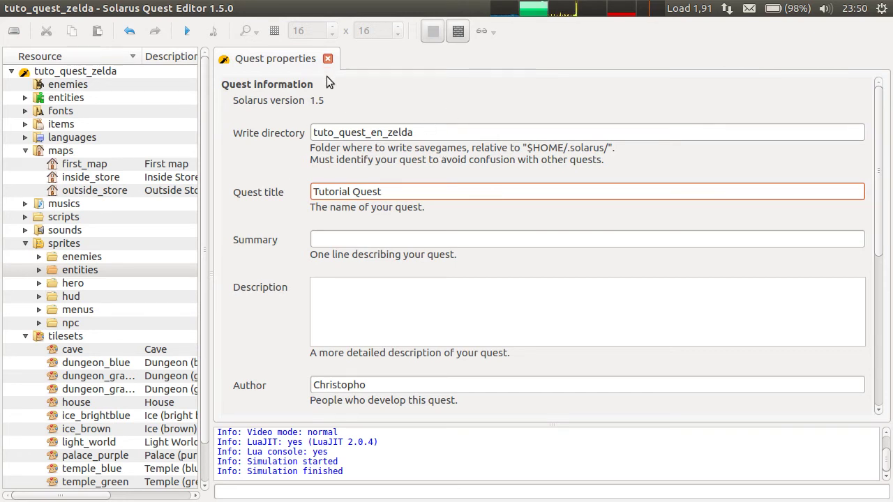
{"action": "left_click", "coordinate": [442, 130]}
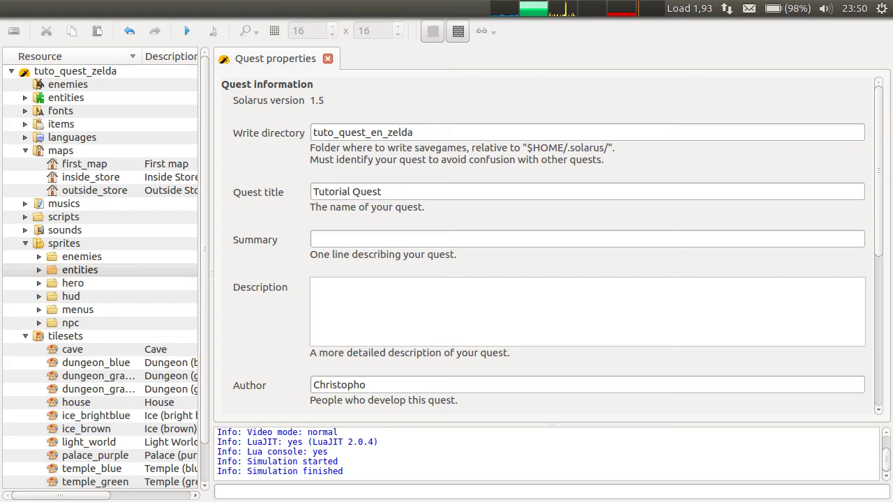
{"action": "left_click", "coordinate": [391, 94]}
In Chrome, read the 'Integrate ALTTP resources into an existing quest' section, then return to the editor
{"action": "key", "text": "alt+Tab"}
{"action": "scroll", "coordinate": [460, 327], "scroll_direction": "down", "scroll_amount": 5}
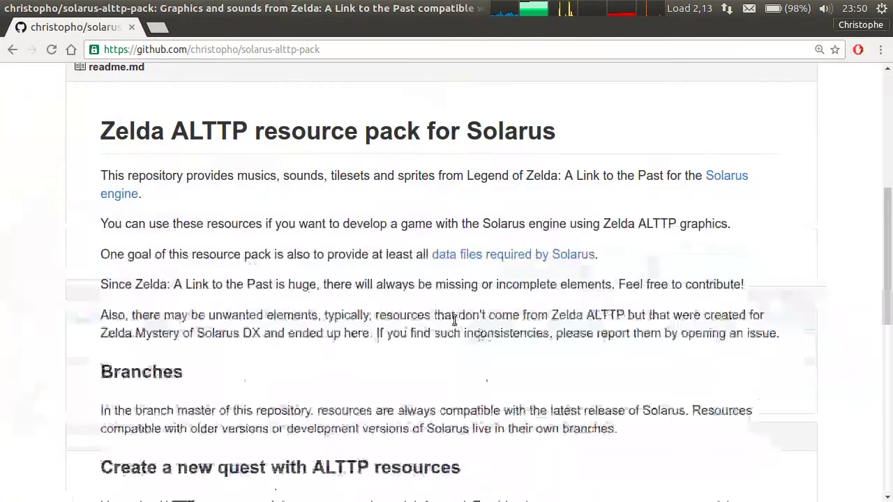
{"action": "scroll", "coordinate": [455, 319], "scroll_direction": "down", "scroll_amount": 6}
{"action": "scroll", "coordinate": [206, 259], "scroll_direction": "up", "scroll_amount": 2}
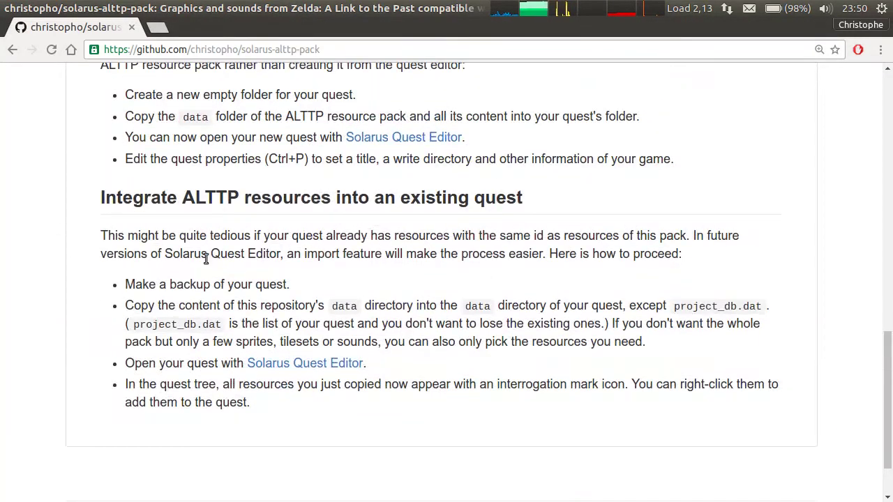
{"action": "left_click_drag", "start_coordinate": [206, 258], "coordinate": [361, 416]}
{"action": "left_click", "coordinate": [358, 412]}
{"action": "key", "text": "alt+Tab"}
{"action": "key", "text": "alt+Tab"}
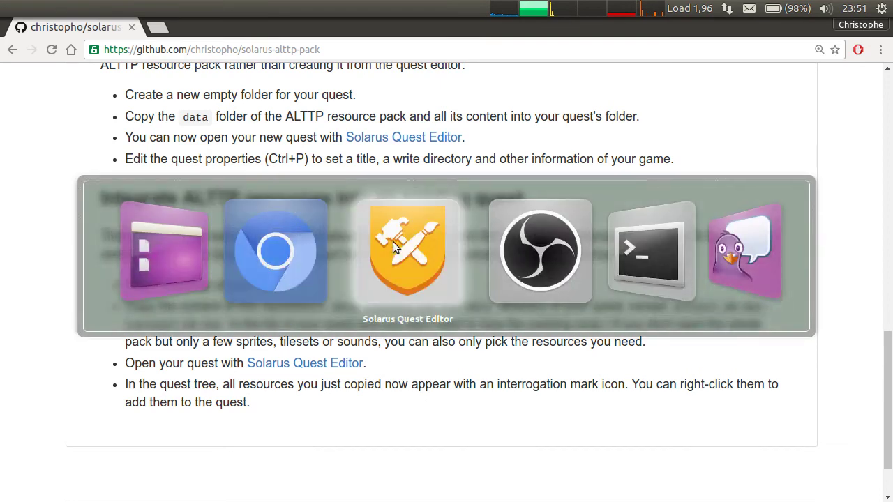
{"action": "scroll", "coordinate": [154, 293], "scroll_direction": "down", "scroll_amount": 1}
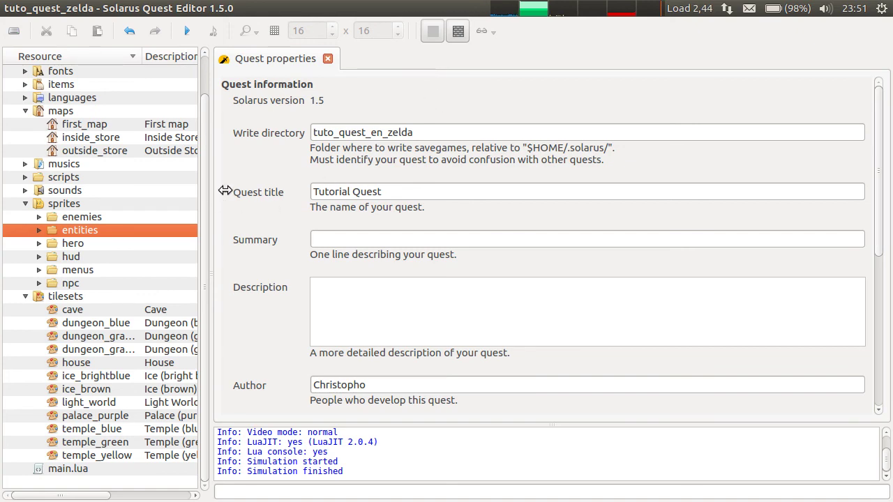
Drag the resource tree splitter about 100 px wider so tileset descriptions fit
{"action": "left_click_drag", "start_coordinate": [208, 191], "coordinate": [277, 191]}
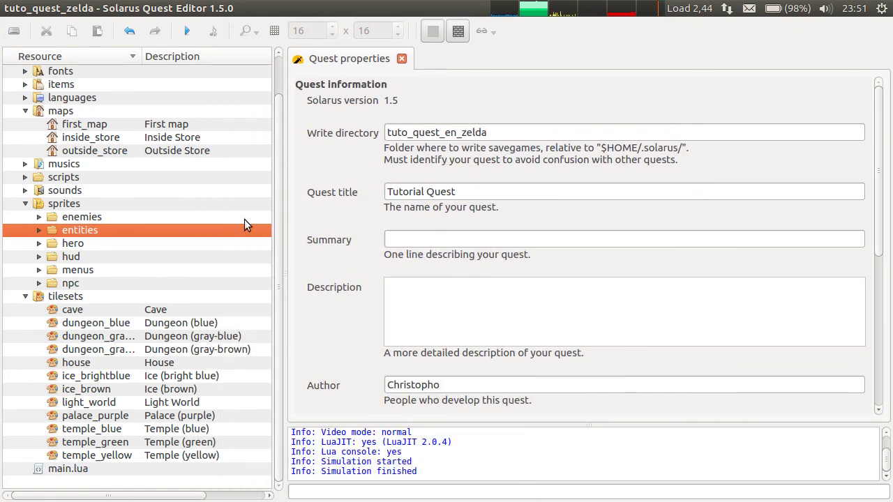
{"action": "scroll", "coordinate": [115, 303], "scroll_direction": "up", "scroll_amount": 1}
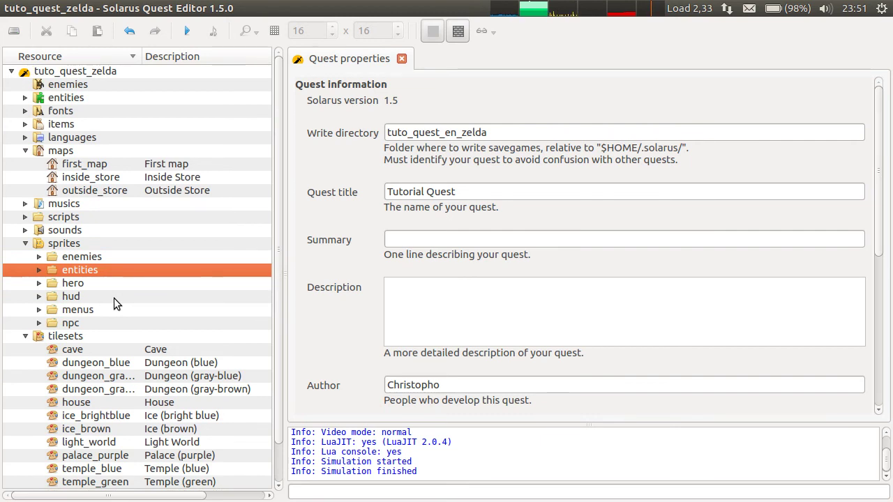
{"action": "scroll", "coordinate": [114, 297], "scroll_direction": "down", "scroll_amount": 1}
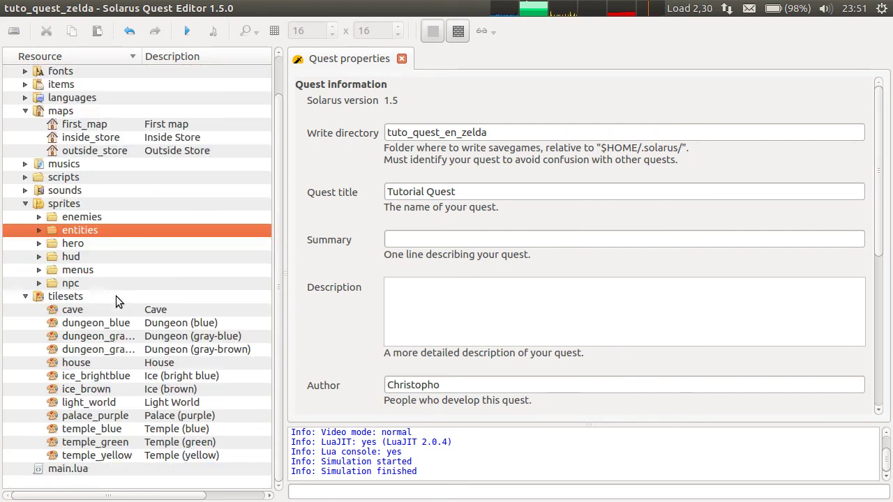
View the tilesets context menu (New tileset/folder/script) and dismiss it without creating anything
{"action": "right_click", "coordinate": [74, 296]}
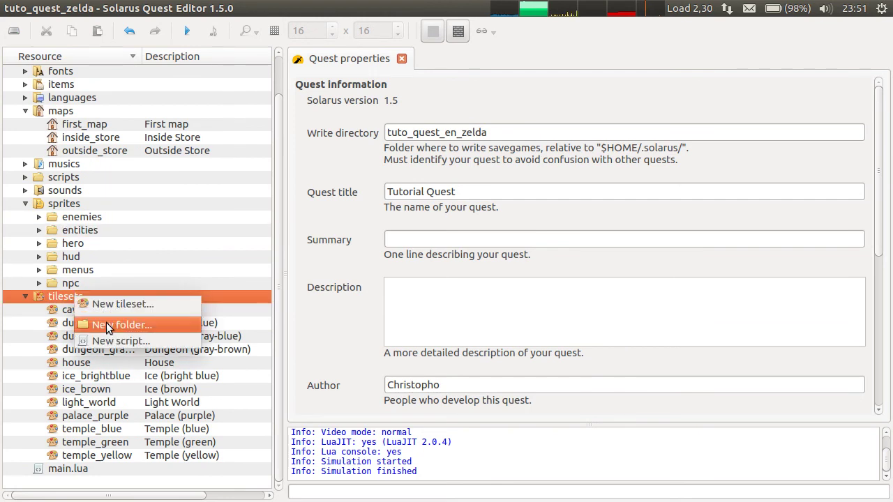
{"action": "left_click", "coordinate": [87, 295]}
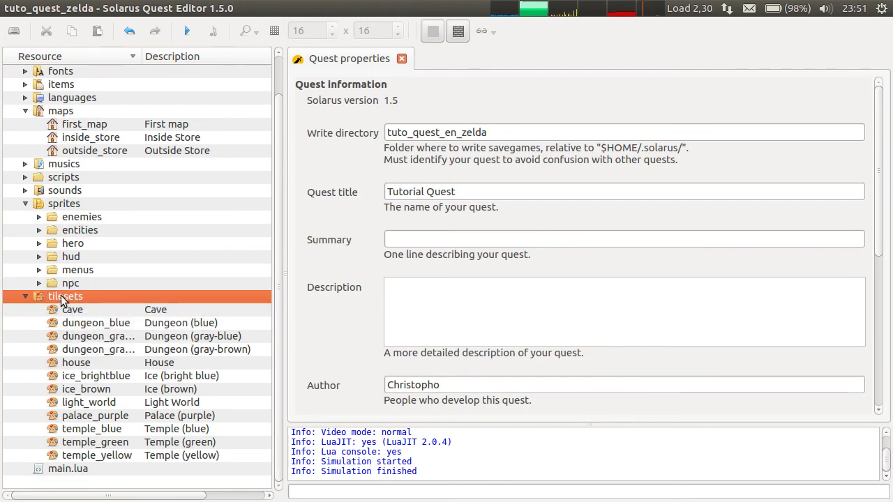
{"action": "right_click", "coordinate": [83, 296]}
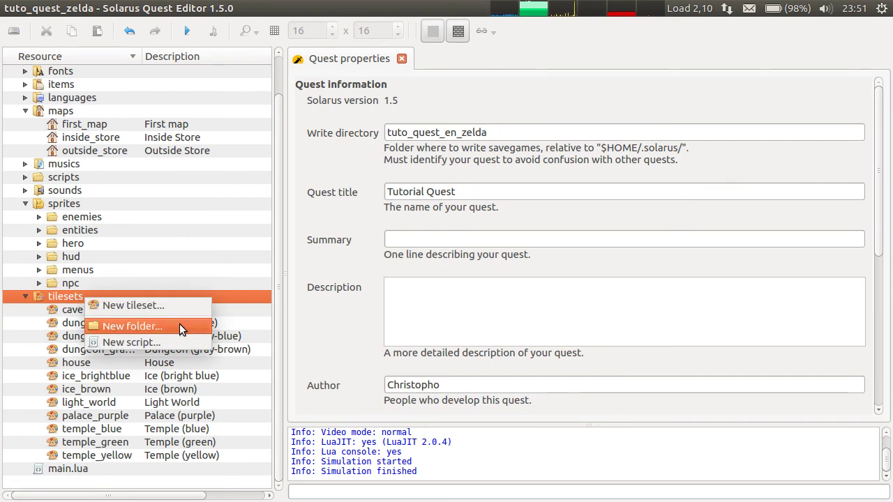
{"action": "left_click", "coordinate": [62, 300]}
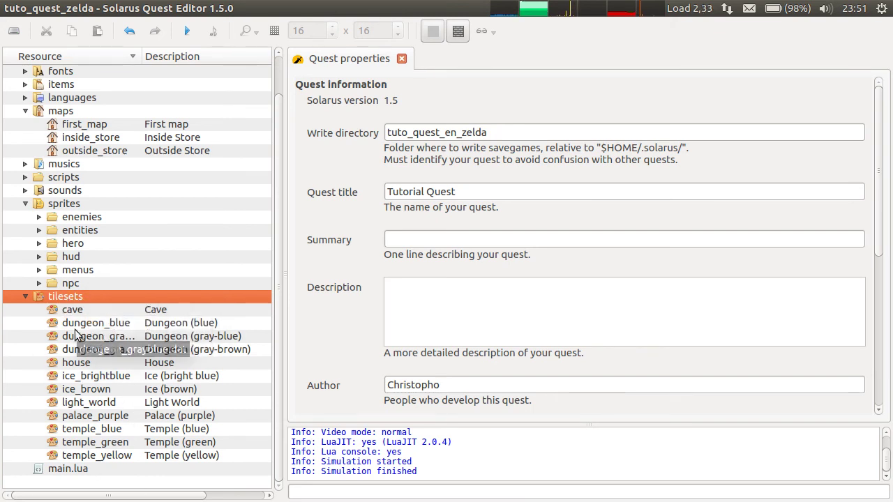
{"action": "scroll", "coordinate": [98, 231], "scroll_direction": "up", "scroll_amount": 1}
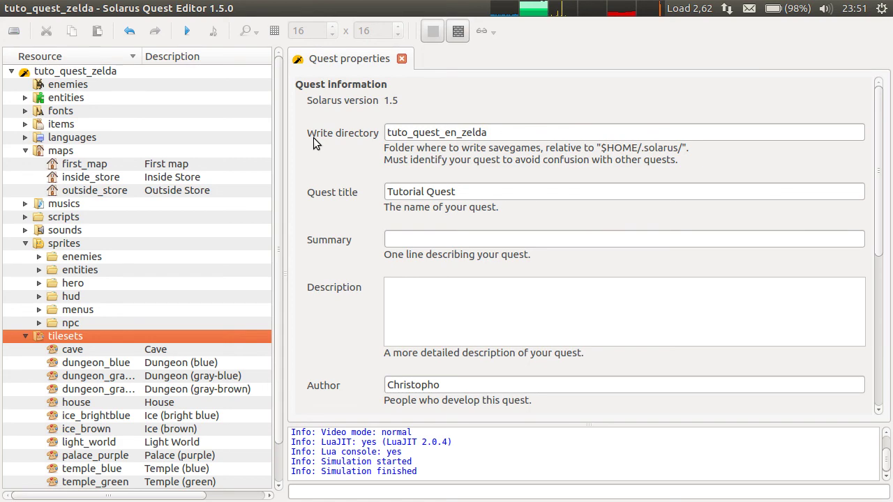
{"action": "left_click_drag", "start_coordinate": [881, 129], "coordinate": [883, 97]}
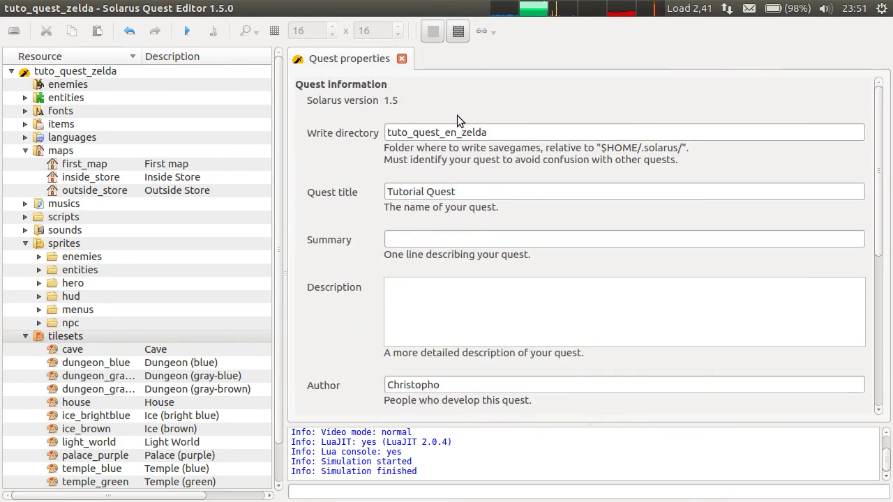
Open first_map and resize the splitters to widen its properties fields and enlarge the map view
{"action": "left_click", "coordinate": [89, 165]}
{"action": "double_click", "coordinate": [89, 169]}
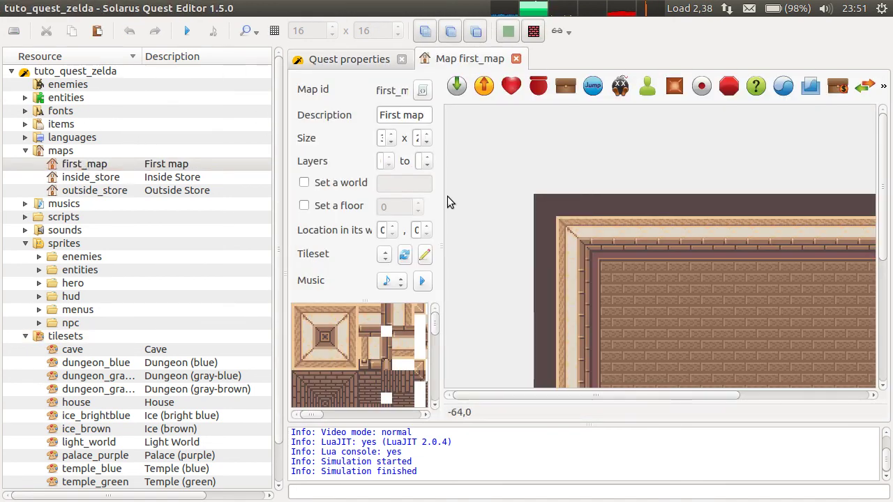
{"action": "left_click_drag", "start_coordinate": [443, 199], "coordinate": [506, 198]}
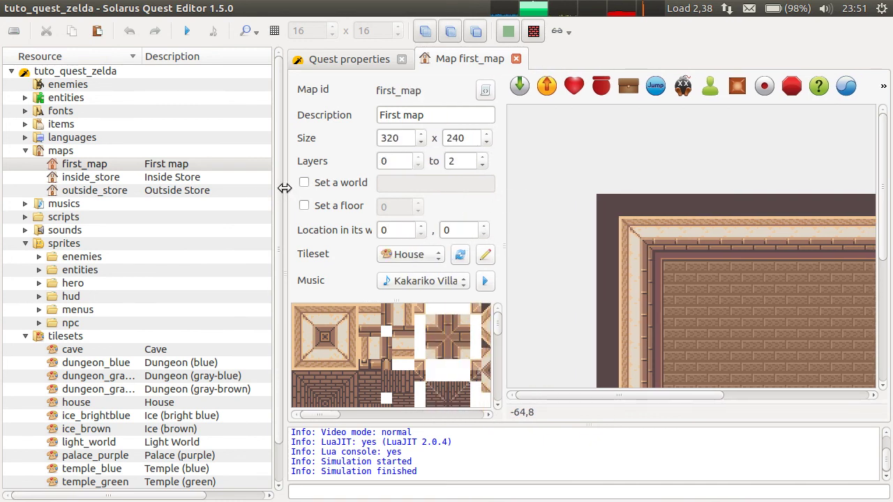
{"action": "left_click_drag", "start_coordinate": [285, 189], "coordinate": [216, 197]}
{"action": "middle_click_drag", "start_coordinate": [685, 273], "coordinate": [644, 212]}
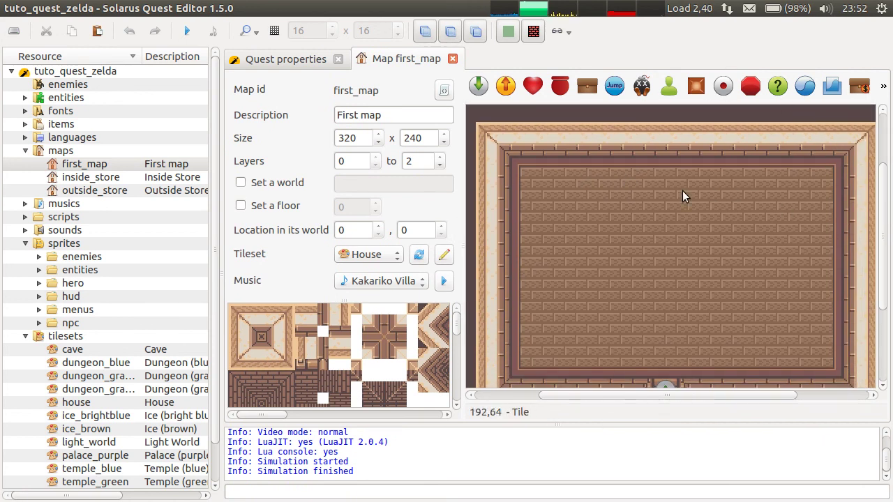